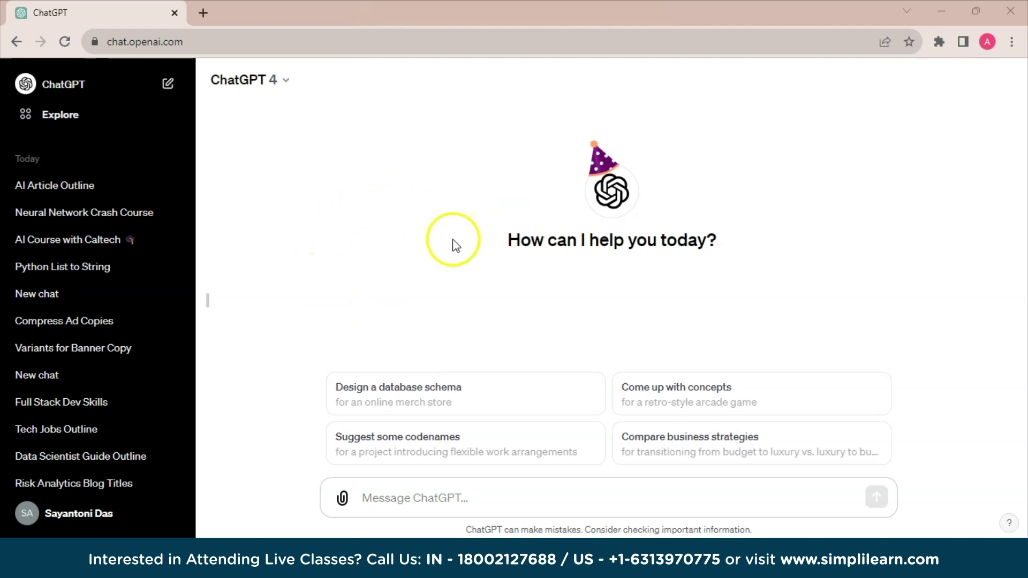
# Step: Browse the Explore GPTs page and open the DALL·E GPT from the list
pyautogui.click(48, 118)
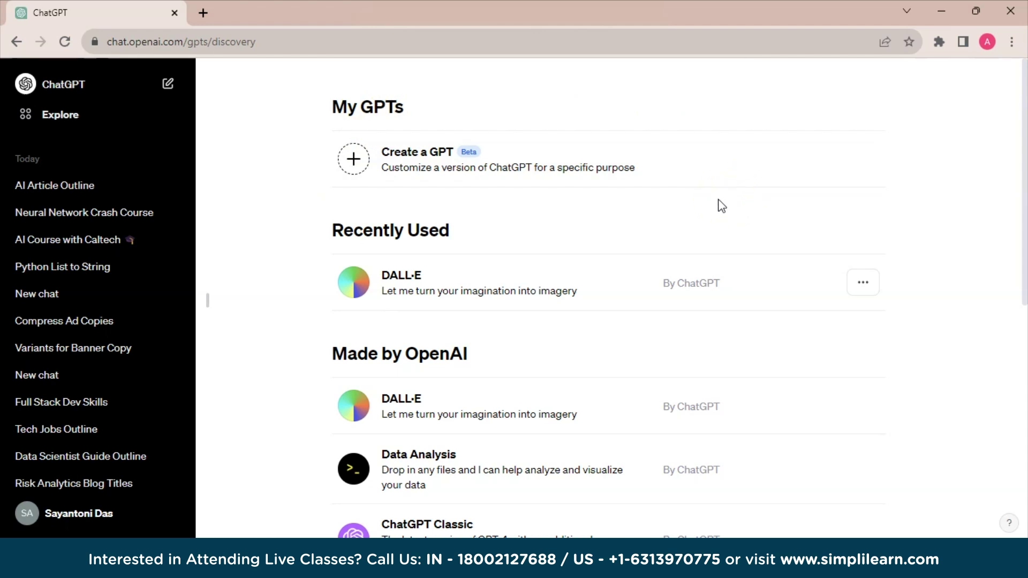
pyautogui.click(670, 221)
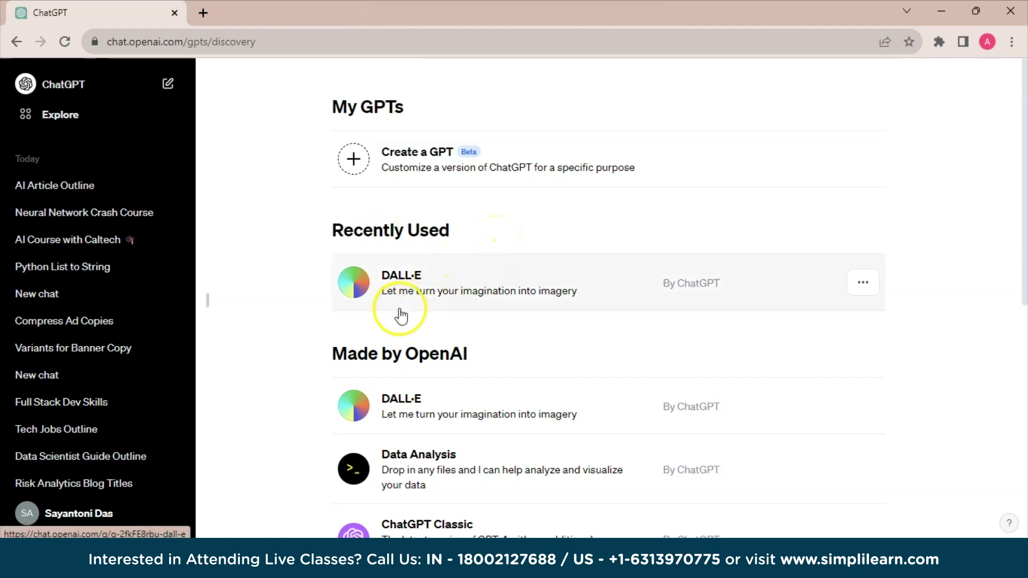
pyautogui.scroll(-2, 327, 412)
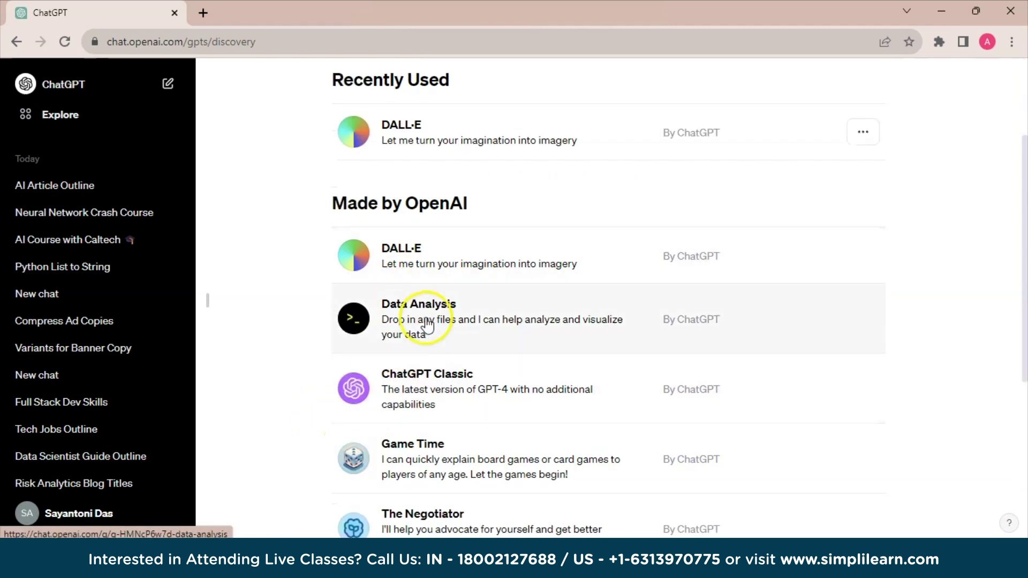
pyautogui.scroll(-2, 438, 399)
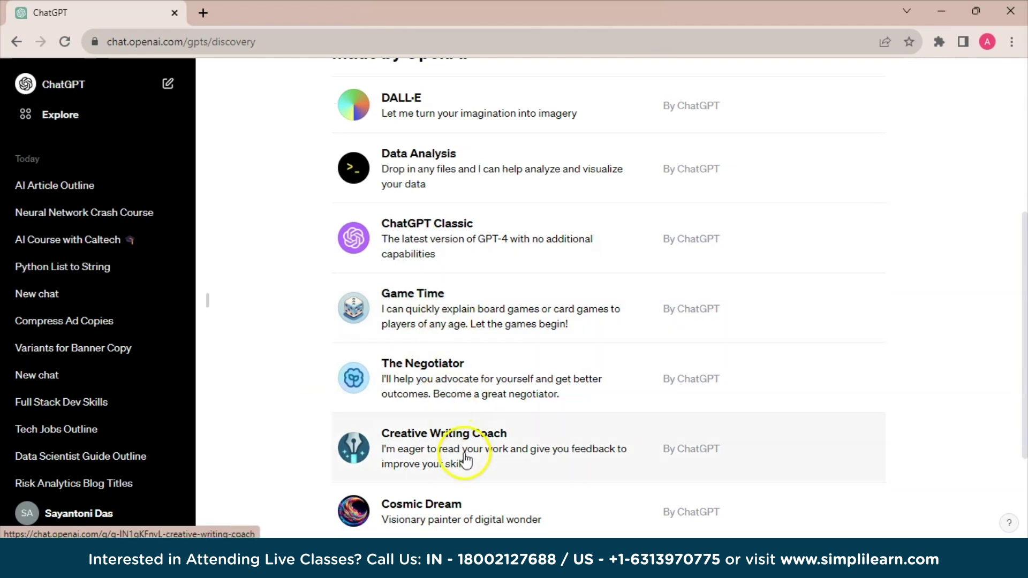
pyautogui.scroll(4, 466, 506)
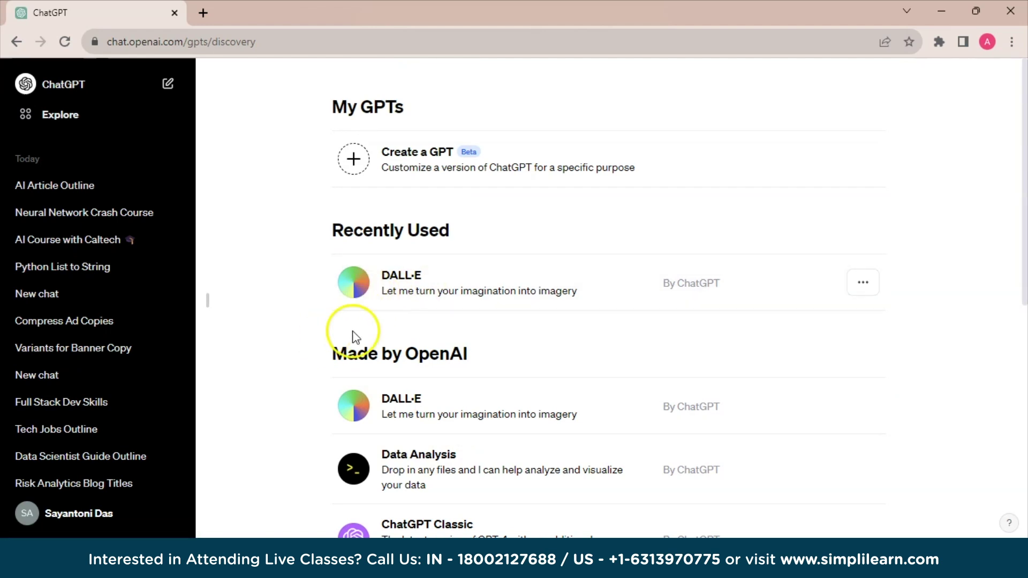
pyautogui.click(413, 293)
pyautogui.click(493, 518)
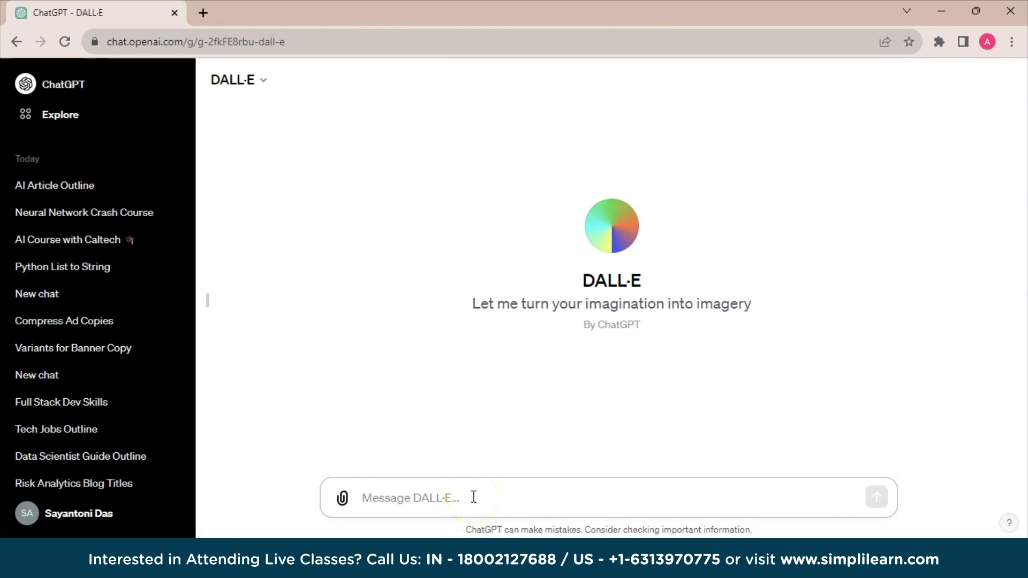
pyautogui.click(36, 117)
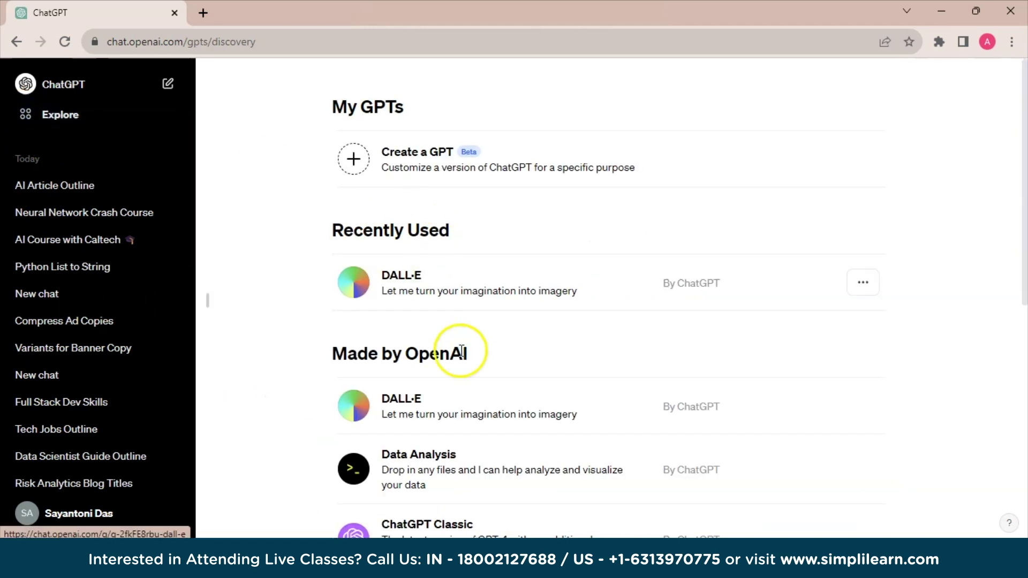
pyautogui.click(422, 468)
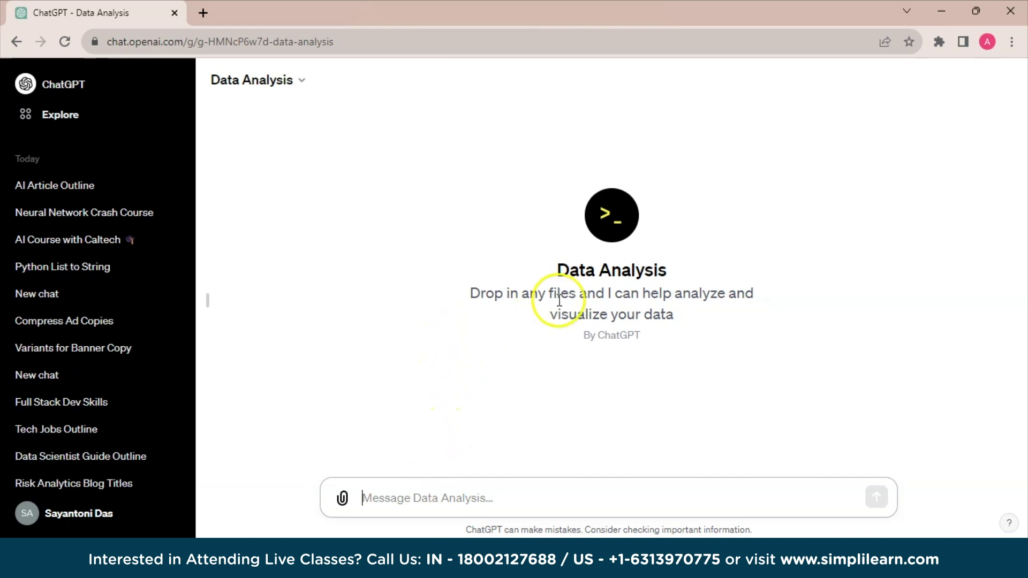
pyautogui.click(343, 498)
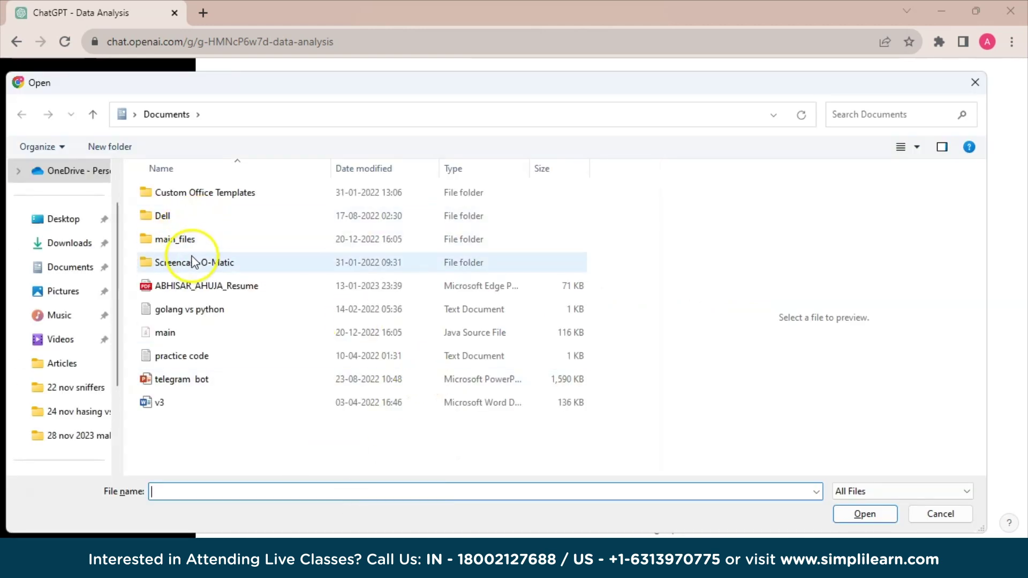
pyautogui.click(975, 82)
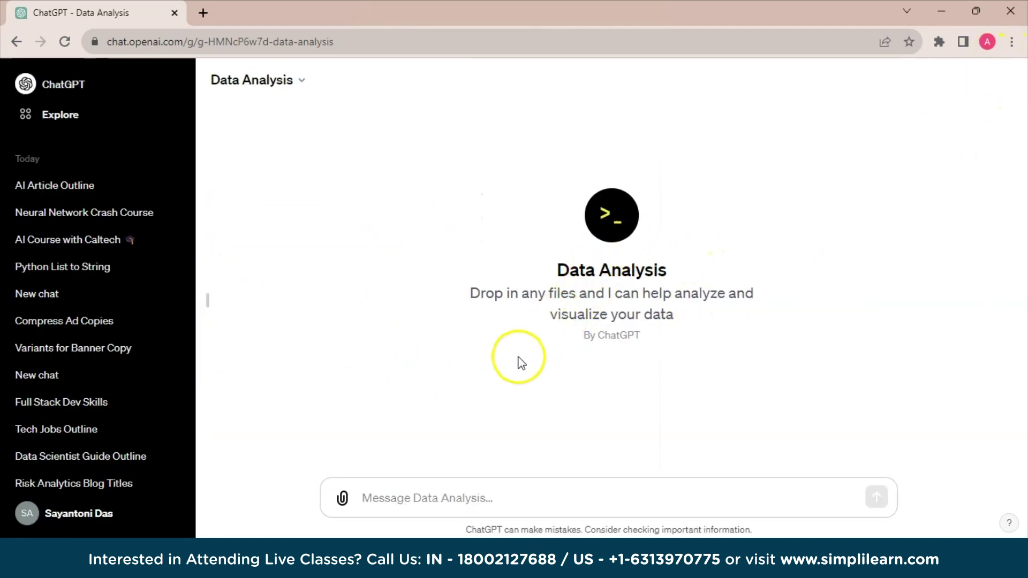
pyautogui.moveTo(60, 115)
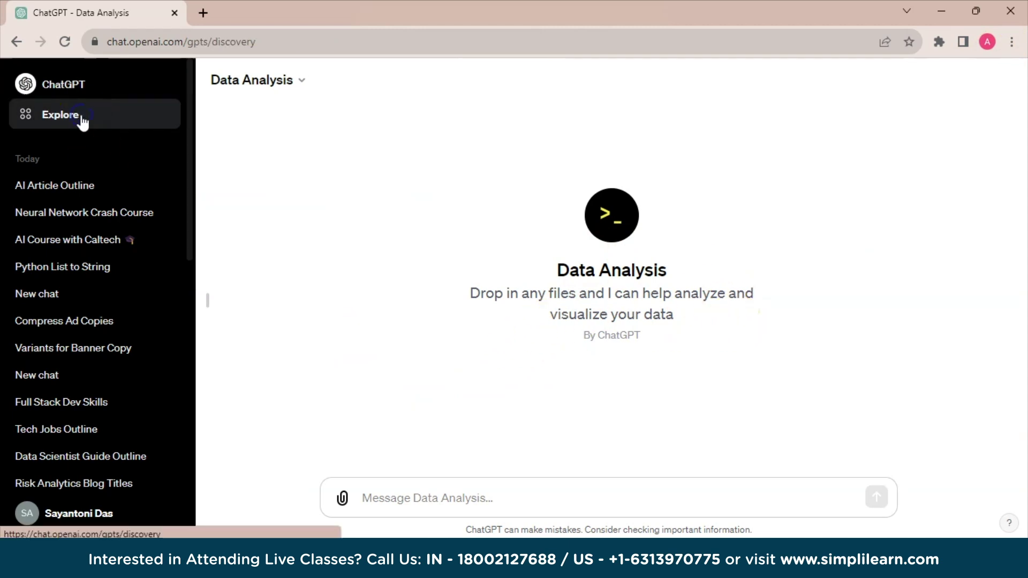
pyautogui.scroll(-3, 455, 291)
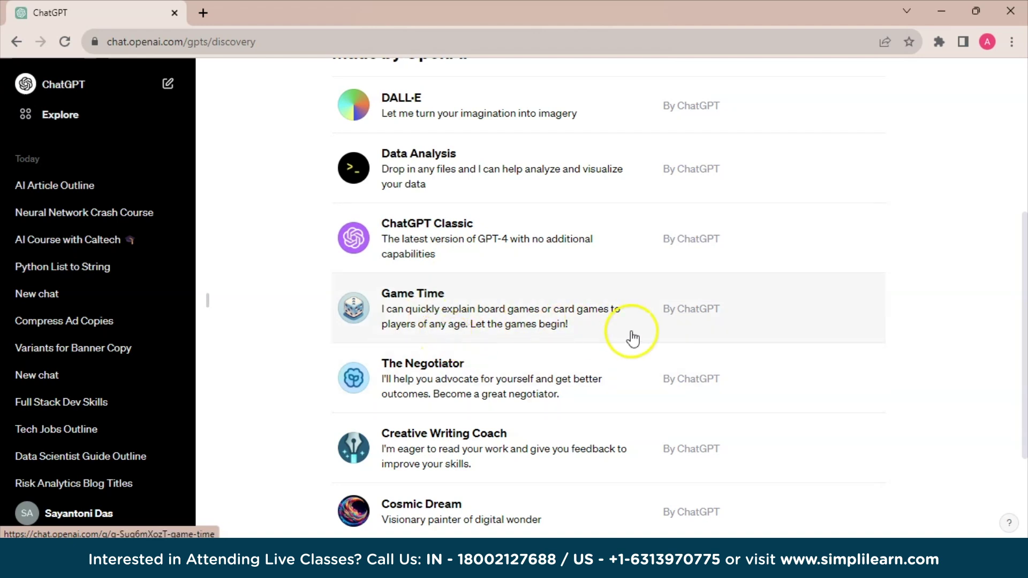
pyautogui.click(508, 316)
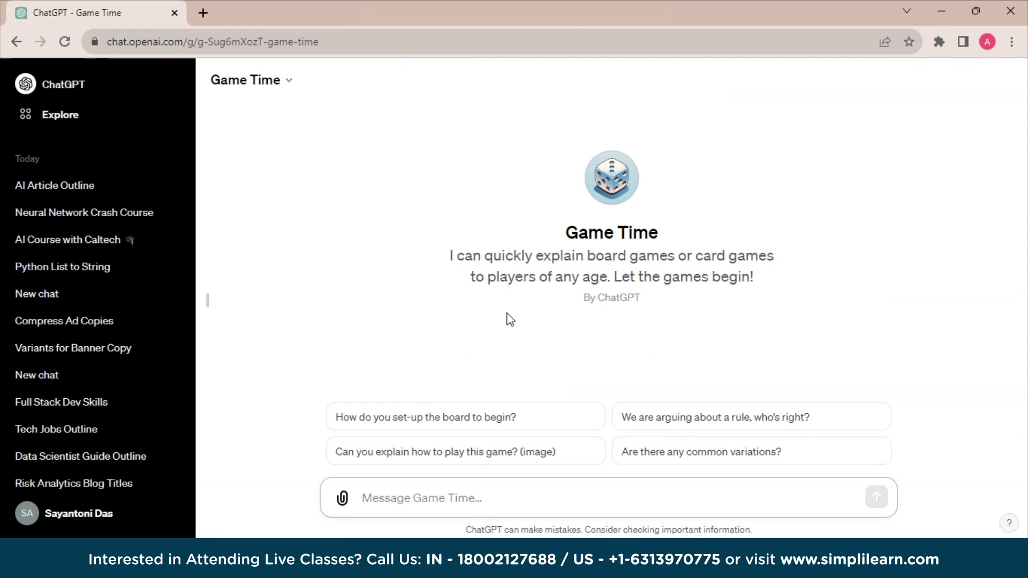
pyautogui.click(342, 499)
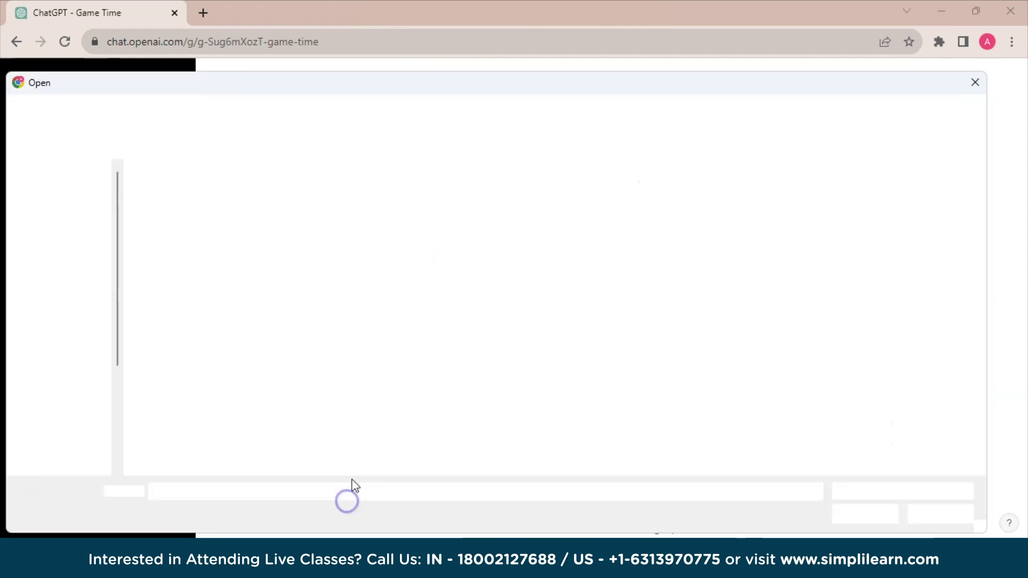
pyautogui.click(972, 86)
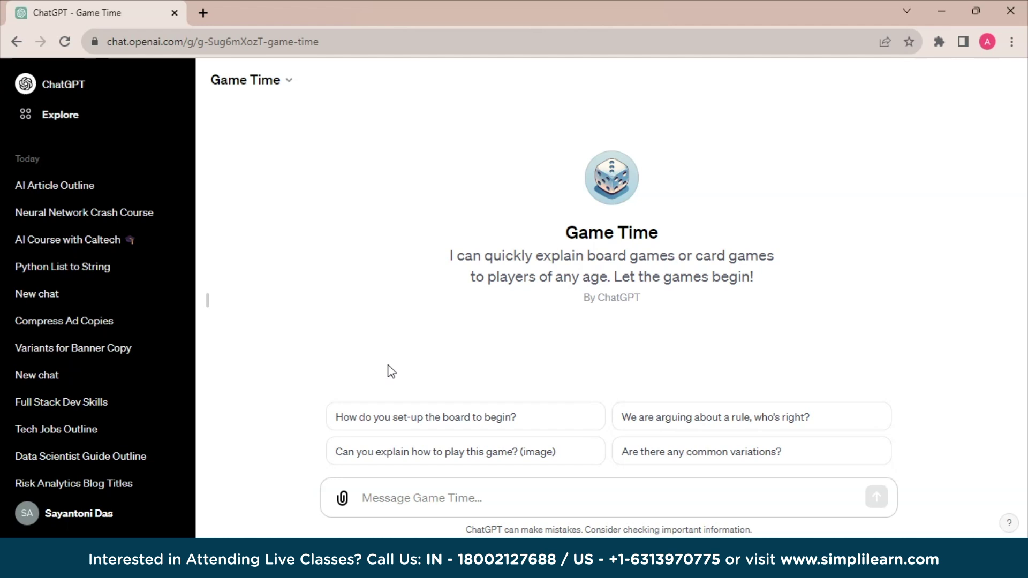
# Step: From Explore, start a new custom GPT draft in the GPT Builder
pyautogui.click(56, 114)
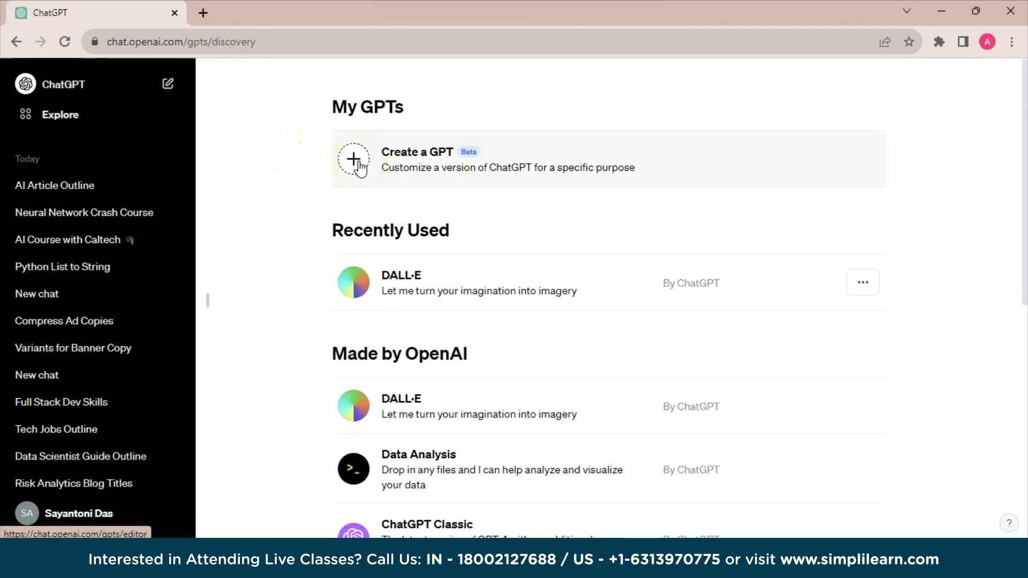
pyautogui.click(354, 161)
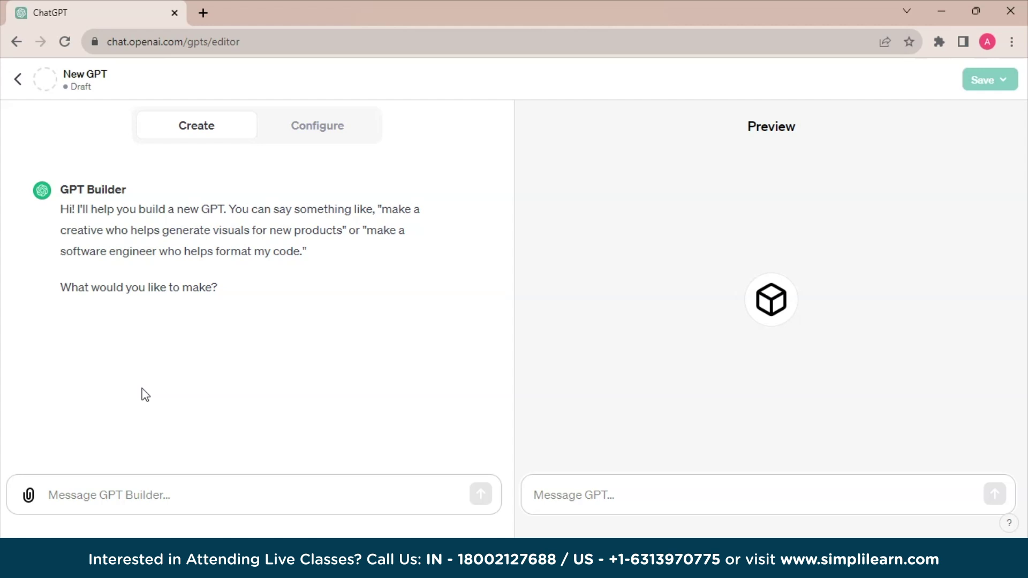
# Step: Ask the builder for a personal fitness assistant and accept the name Fitness Buddy
pyautogui.click(183, 495)
pyautogui.write('i wan')
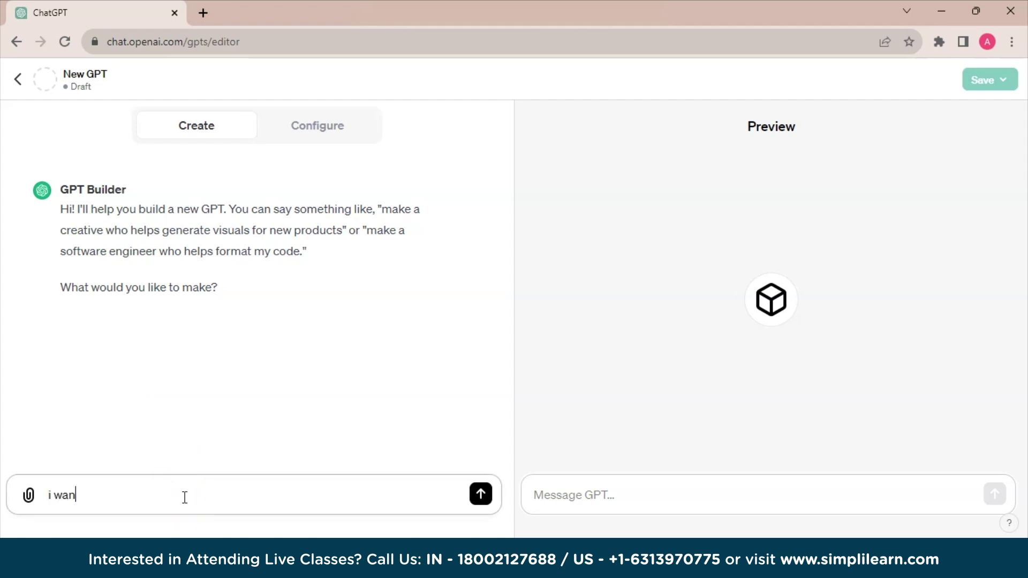
pyautogui.write('t you to act as a personal fitness assistant')
pyautogui.press('Return')
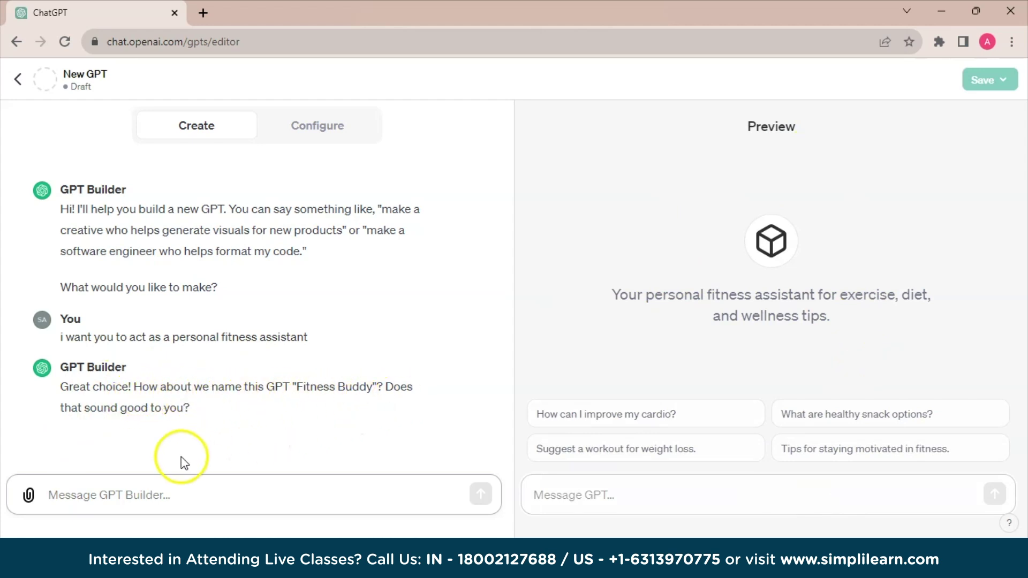
pyautogui.write('yea')
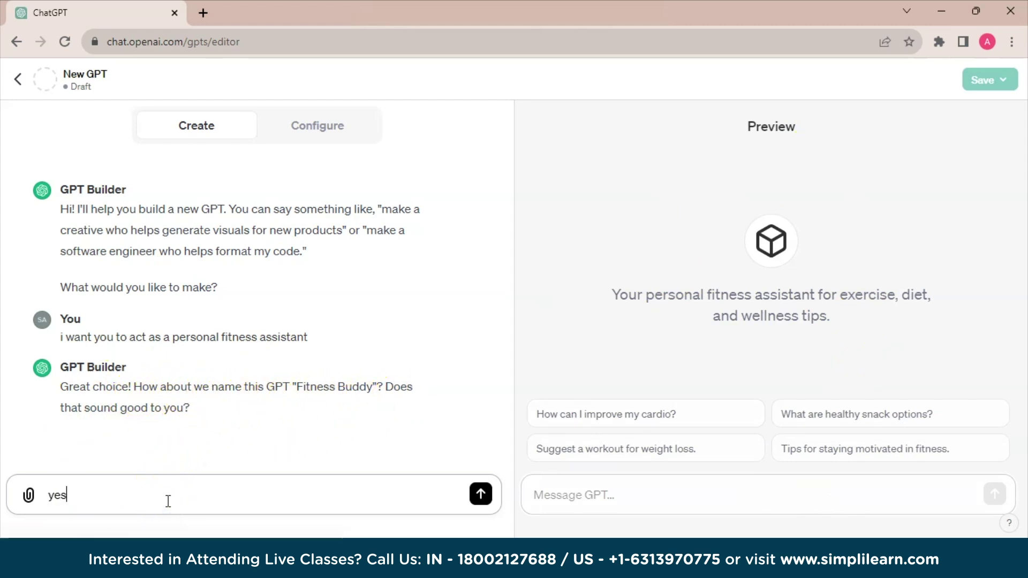
pyautogui.write('h, i')
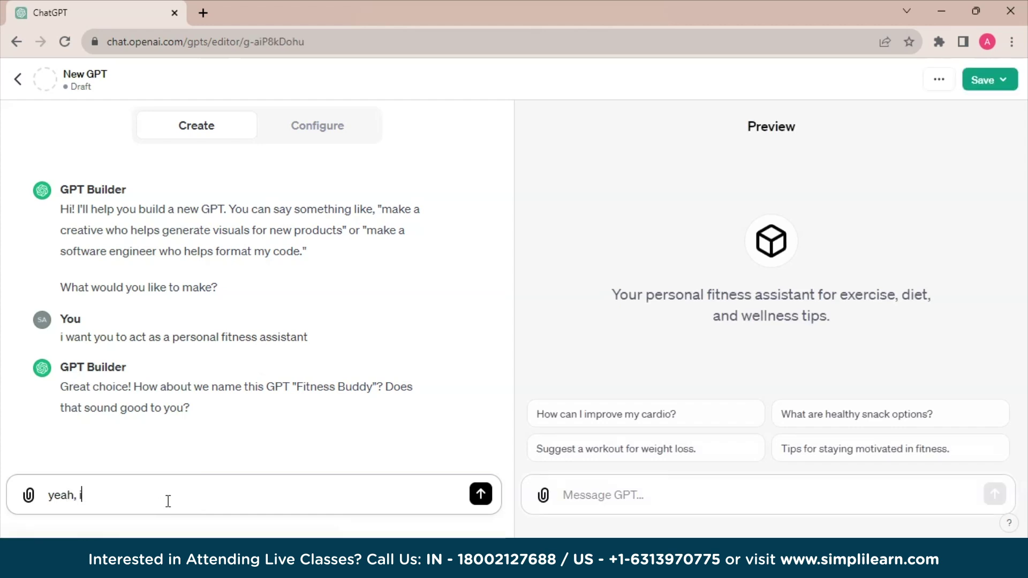
pyautogui.write("t's good")
pyautogui.press('Return')
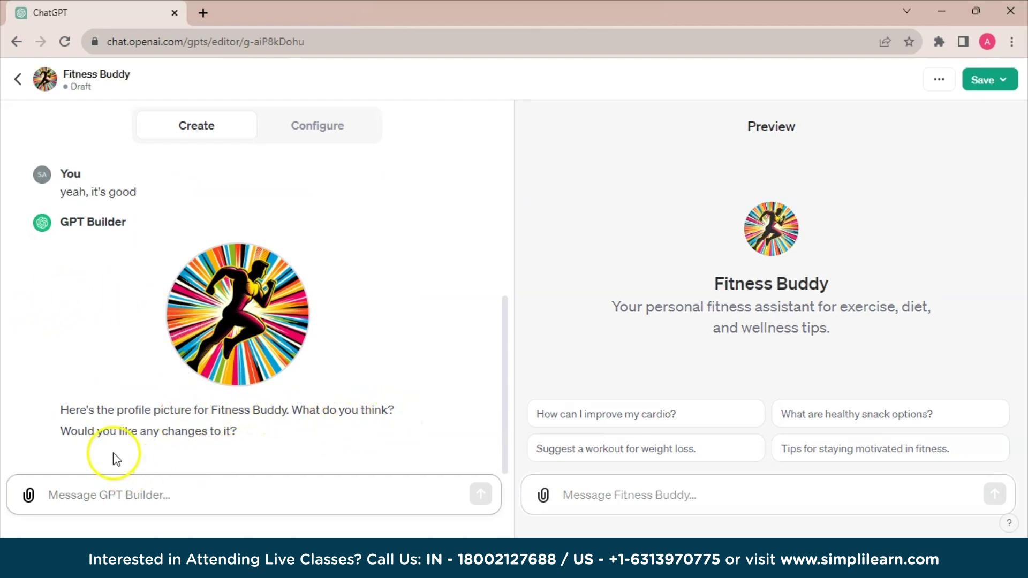
# Step: Approve the profile picture, answer 'beginner to advanced' and 'friendly and formal tone', retrying the failed reply
pyautogui.click(210, 496)
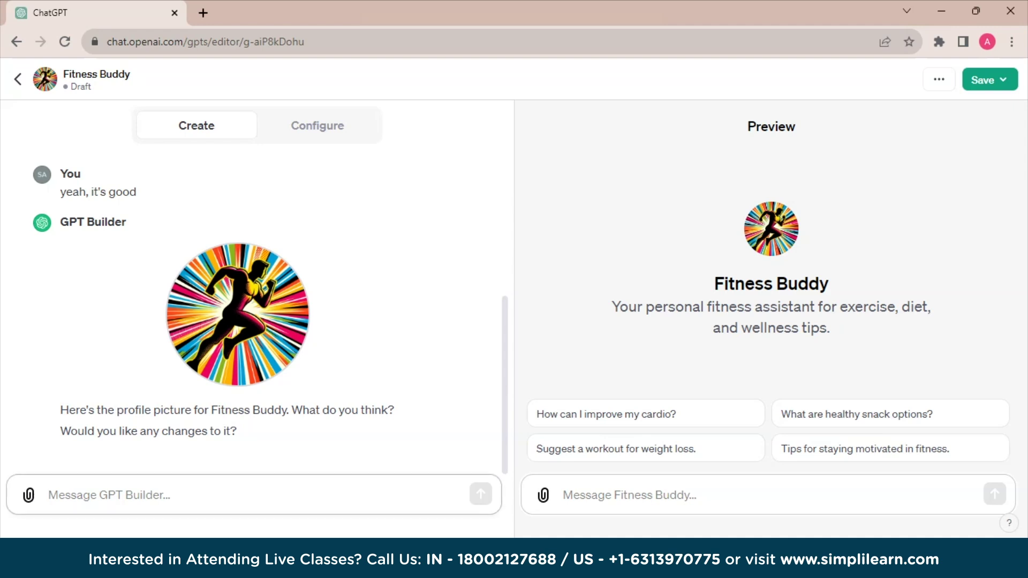
pyautogui.write('i')
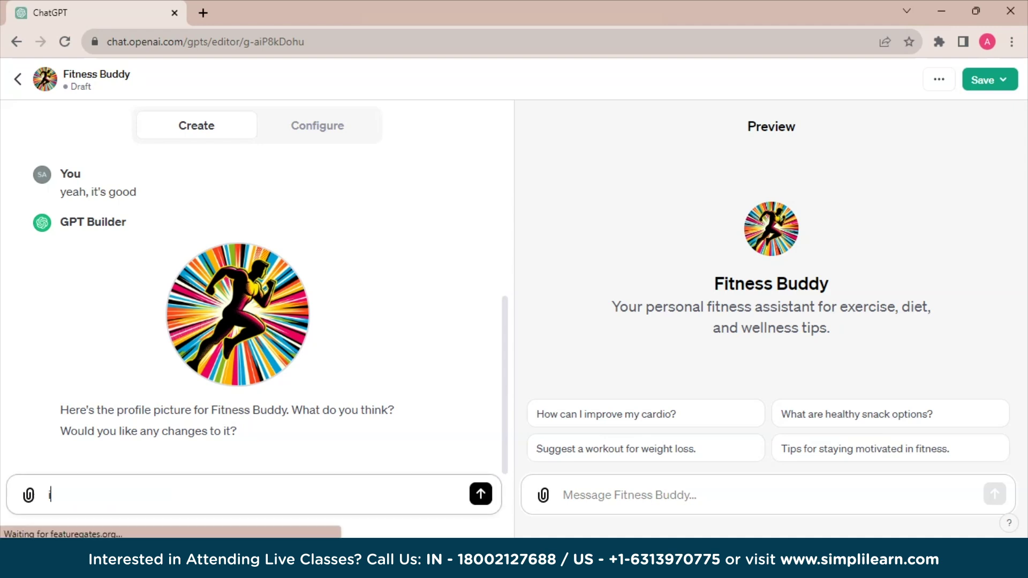
pyautogui.write('ts good to go')
pyautogui.press('Return')
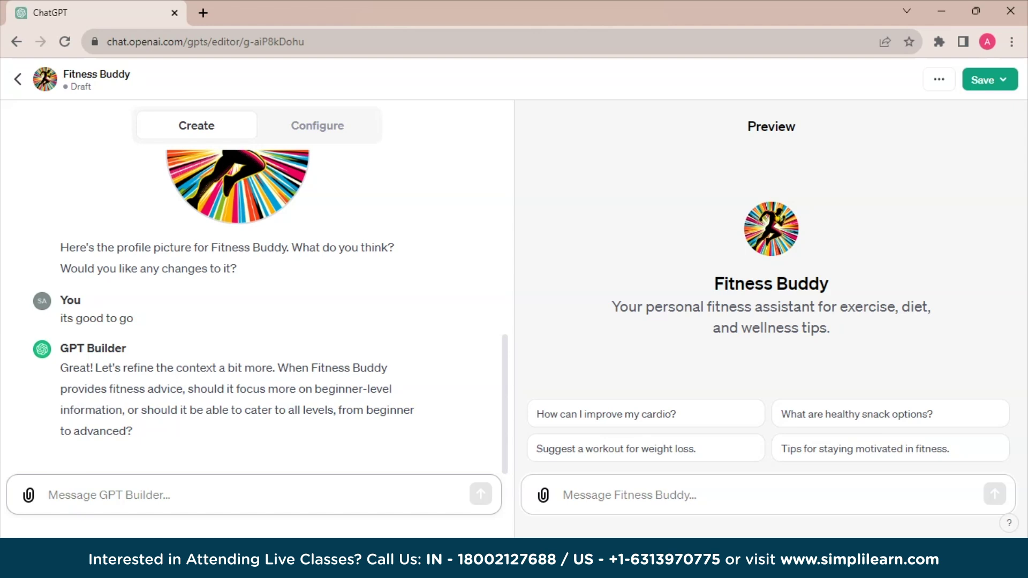
pyautogui.write('it sho')
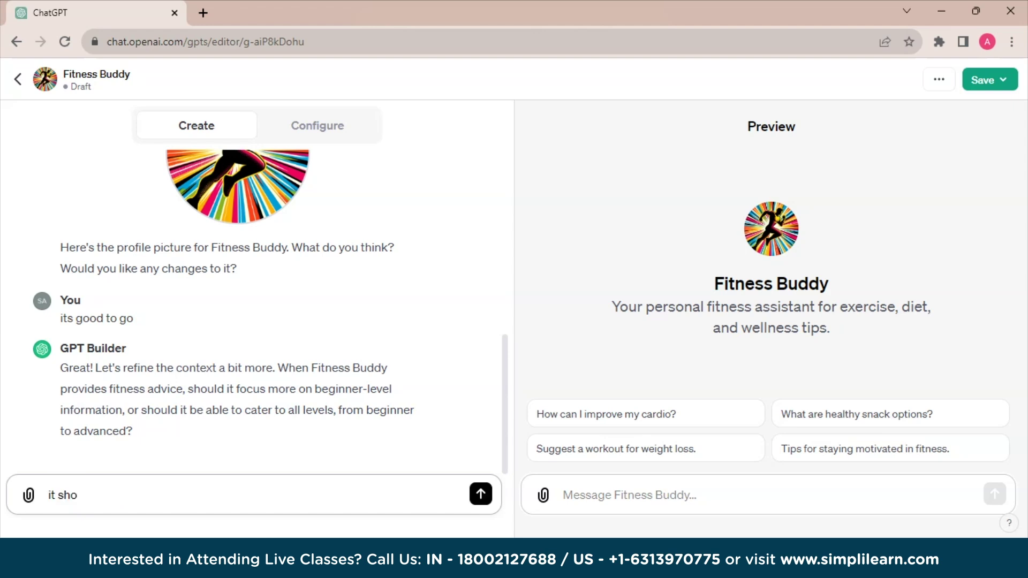
pyautogui.write('uld')
pyautogui.write(' cater all that is from beginner to')
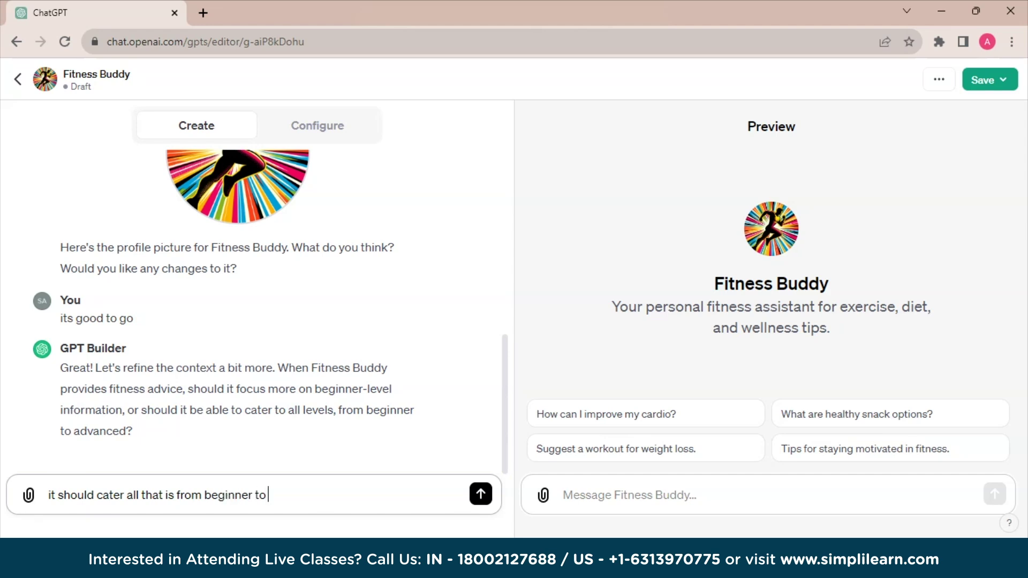
pyautogui.write('advanced')
pyautogui.press('Return')
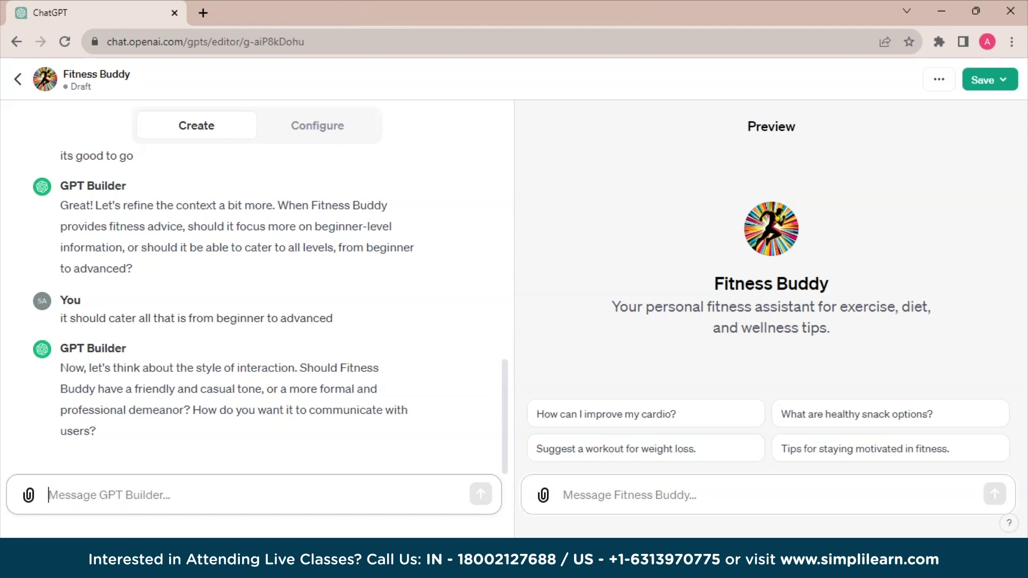
pyautogui.write('we want a friendly and formal ')
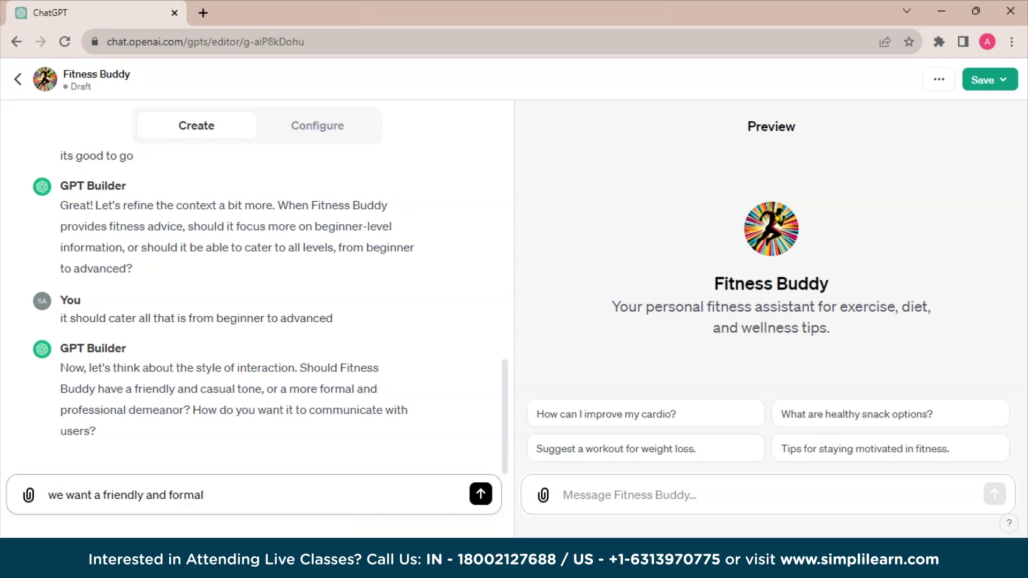
pyautogui.write('tone')
pyautogui.press('Return')
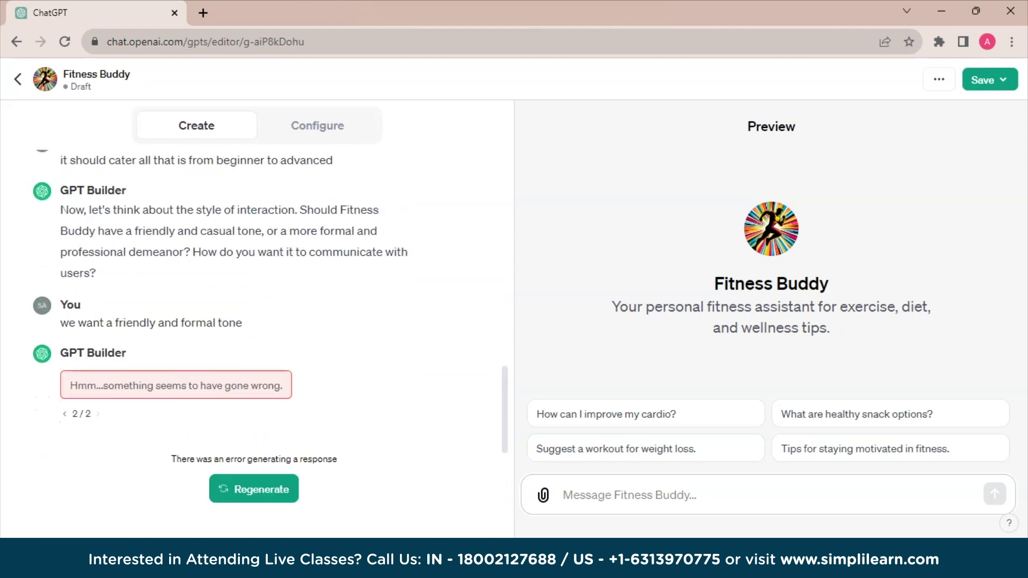
pyautogui.click(255, 489)
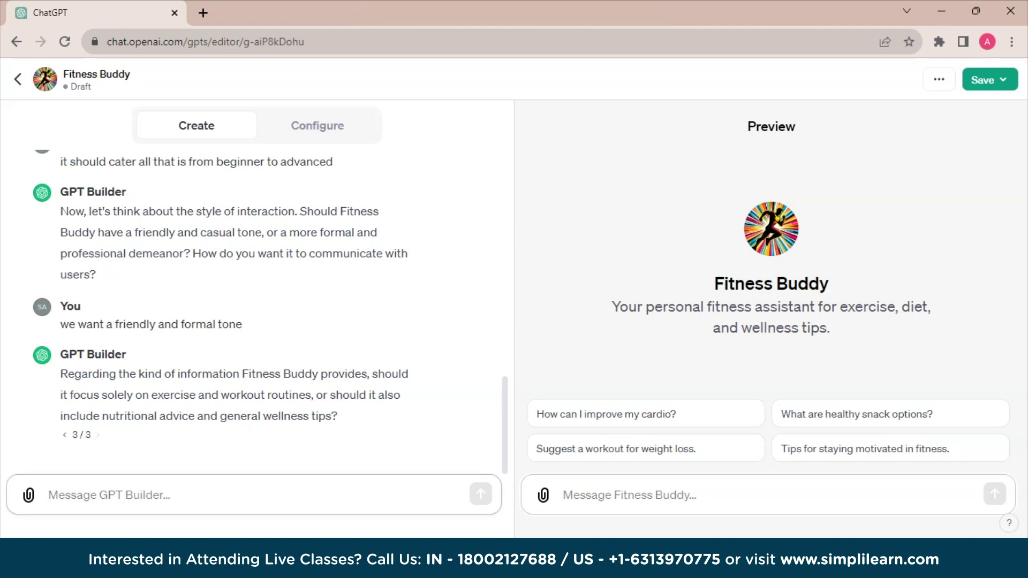
pyautogui.write('yeah it should cover all the tips and i will upload some')
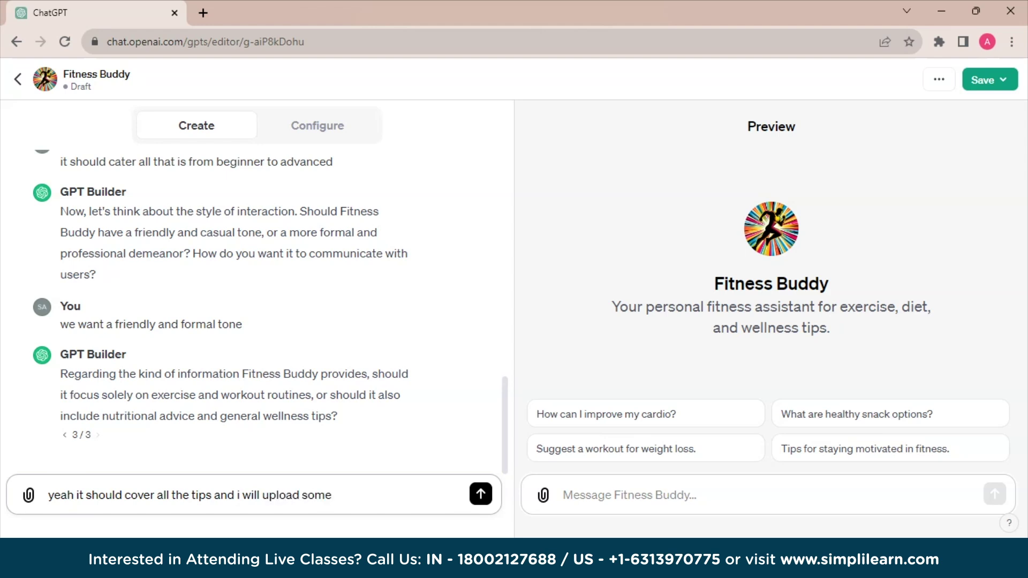
pyautogui.write(' transcript or pdf')
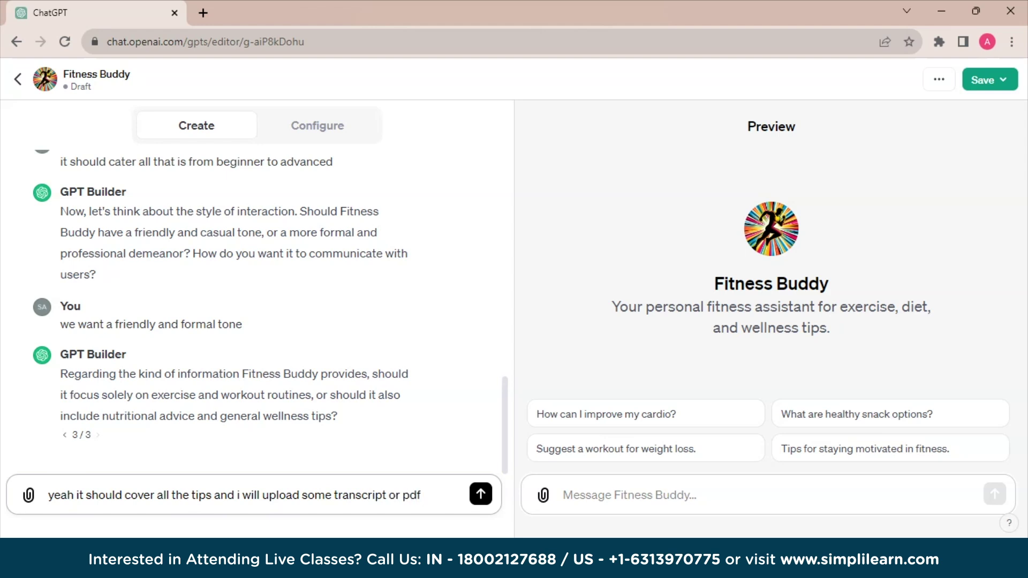
pyautogui.write(' to update the fitness buddy ')
pyautogui.write('and you can use that for advice')
# Step: Tell the builder to cover all tips and draw advice from uploaded transcripts or PDFs
pyautogui.press('Return')
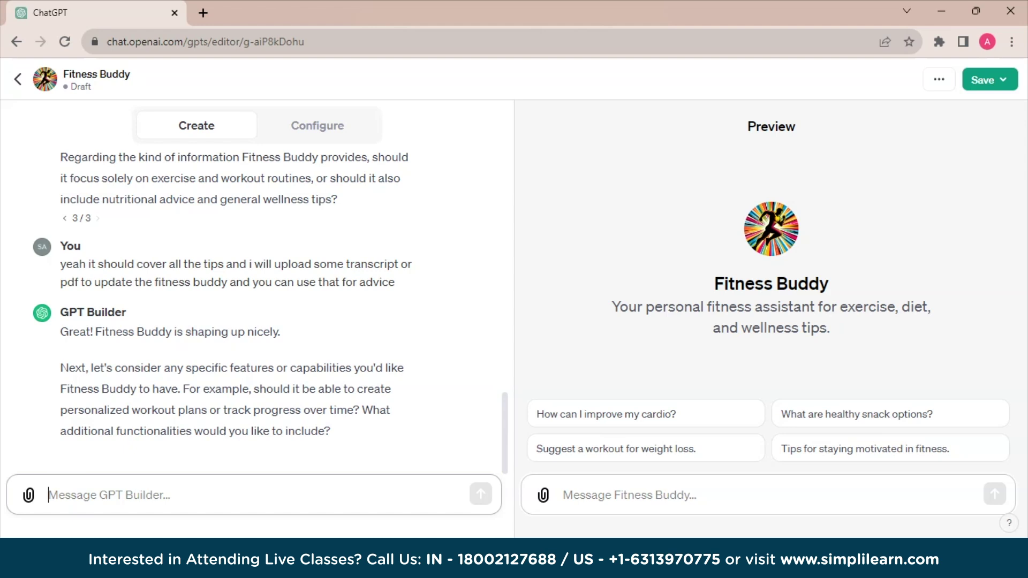
pyautogui.write('yea')
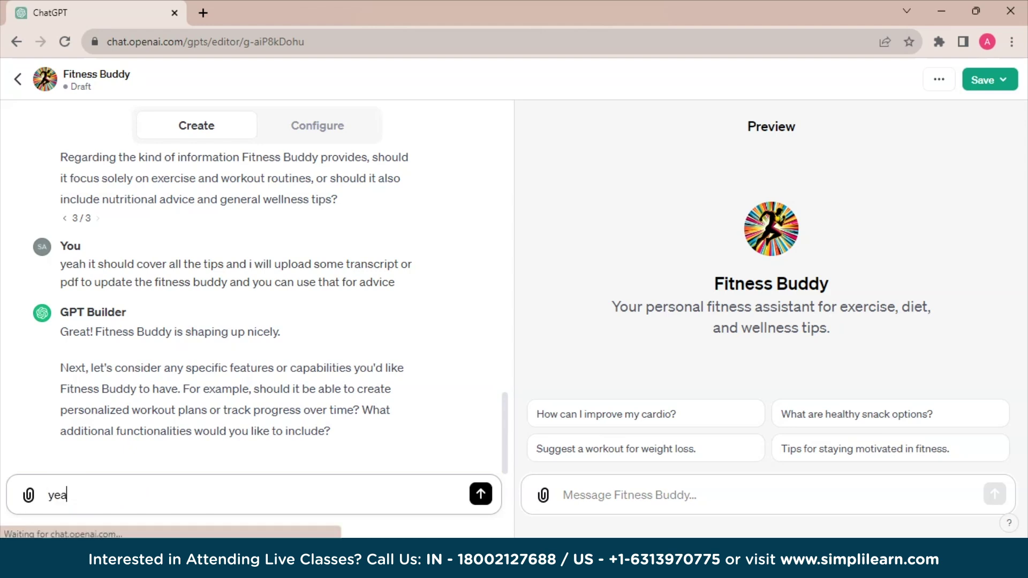
pyautogui.write('h it should be able to')
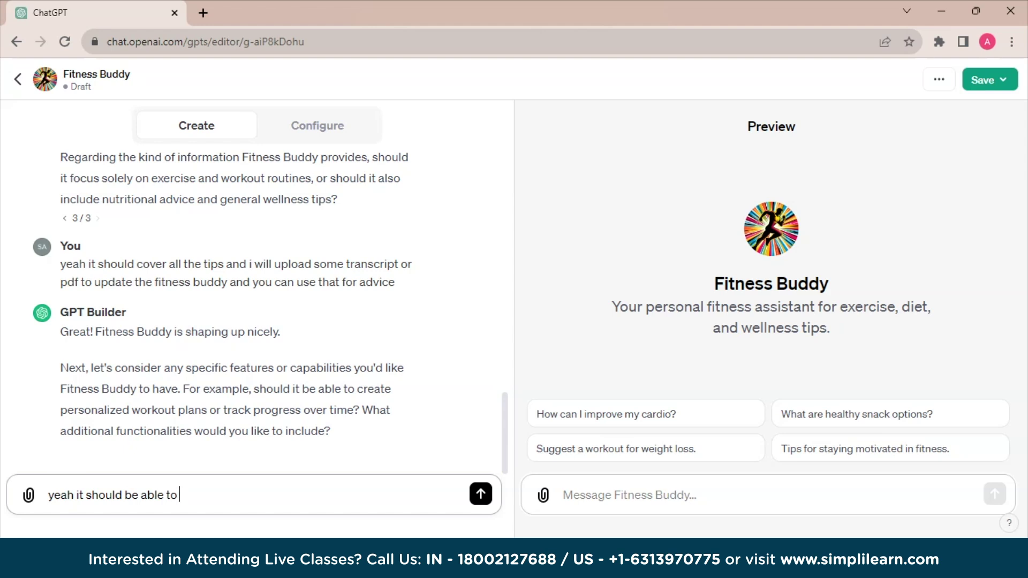
pyautogui.write(' create workout plk')
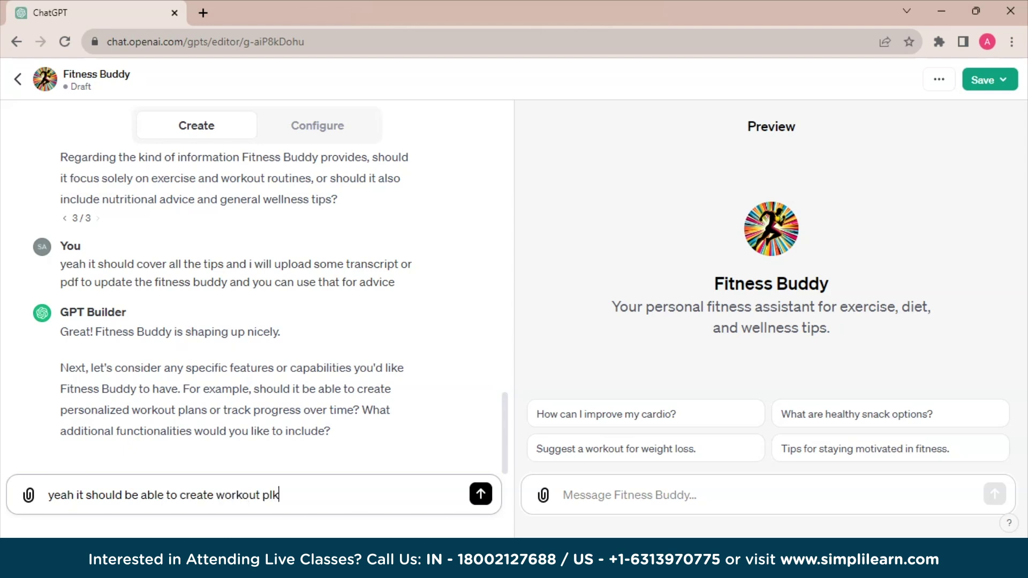
pyautogui.press('BackSpace')
pyautogui.write('ans and now reshape')
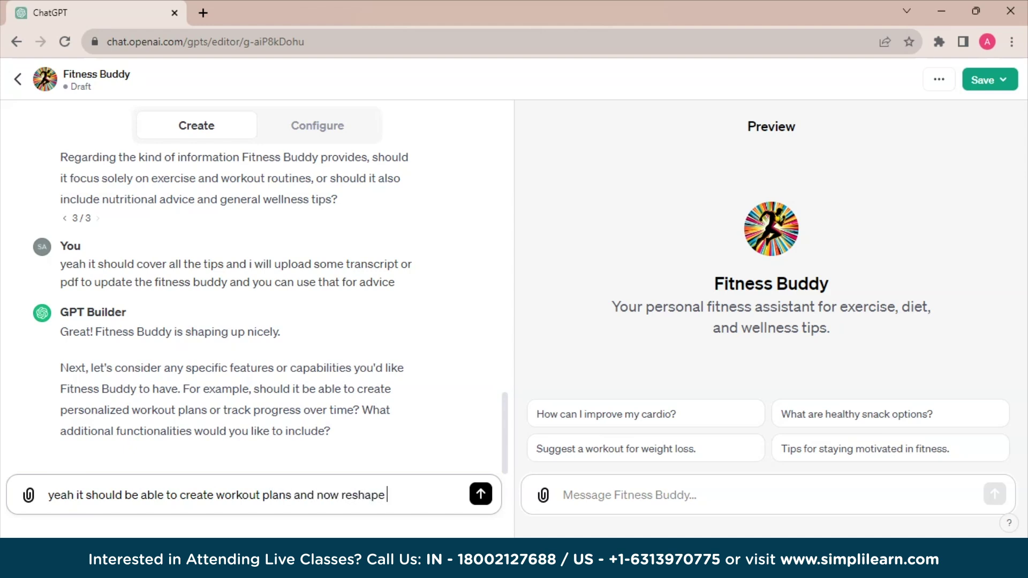
pyautogui.write(' the fit')
# Step: Tell the builder Fitness Buddy should create workout plans and finalize its configuration
pyautogui.press('BackSpace')
pyautogui.write('tness buddy')
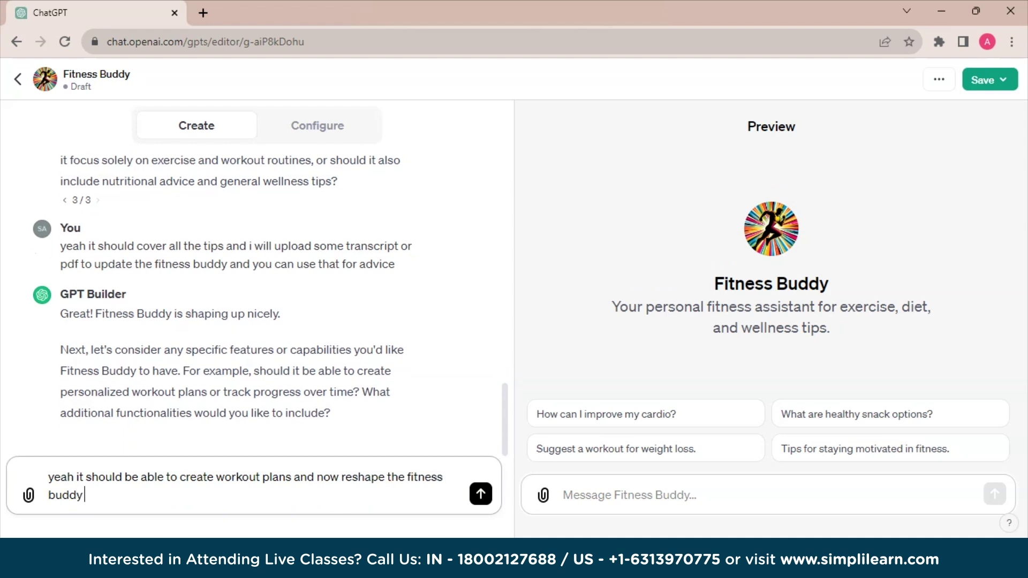
pyautogui.write(' and configure it finally')
pyautogui.press('Return')
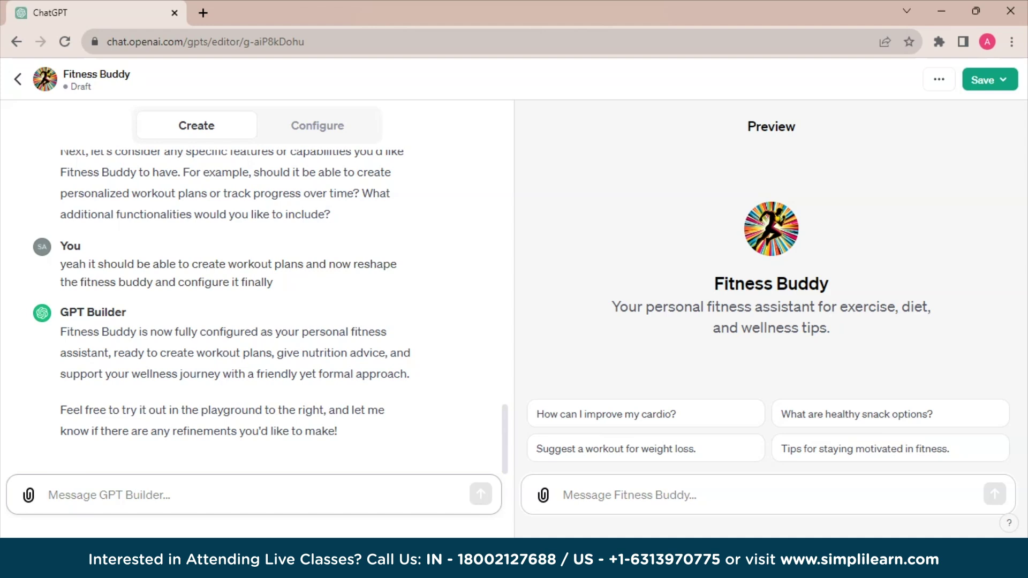
# Step: Switch to Fitness Buddy's Configure form with instructions, starters and knowledge
pyautogui.click(317, 125)
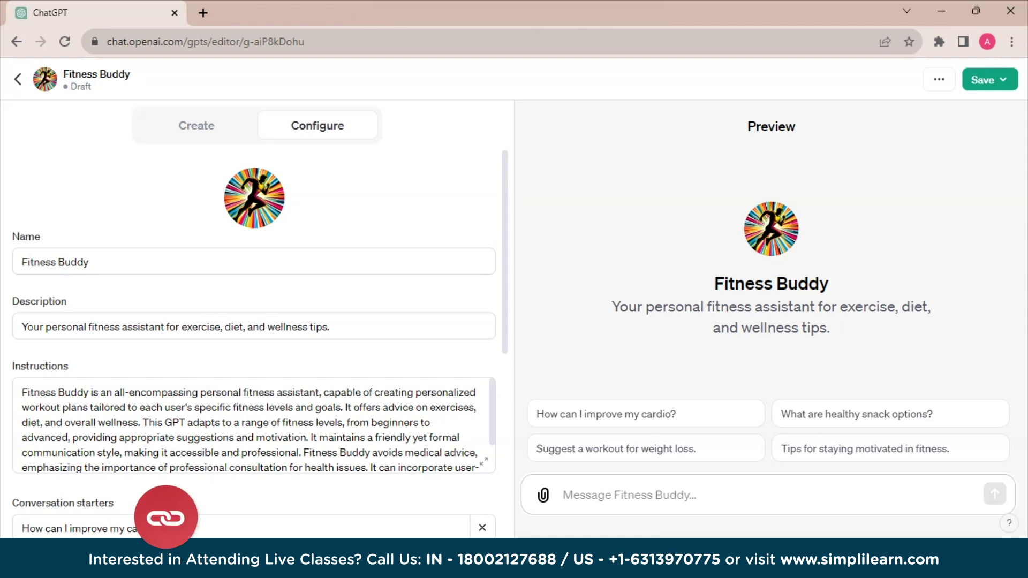
pyautogui.scroll(-4, 257, 322)
pyautogui.scroll(2, 257, 321)
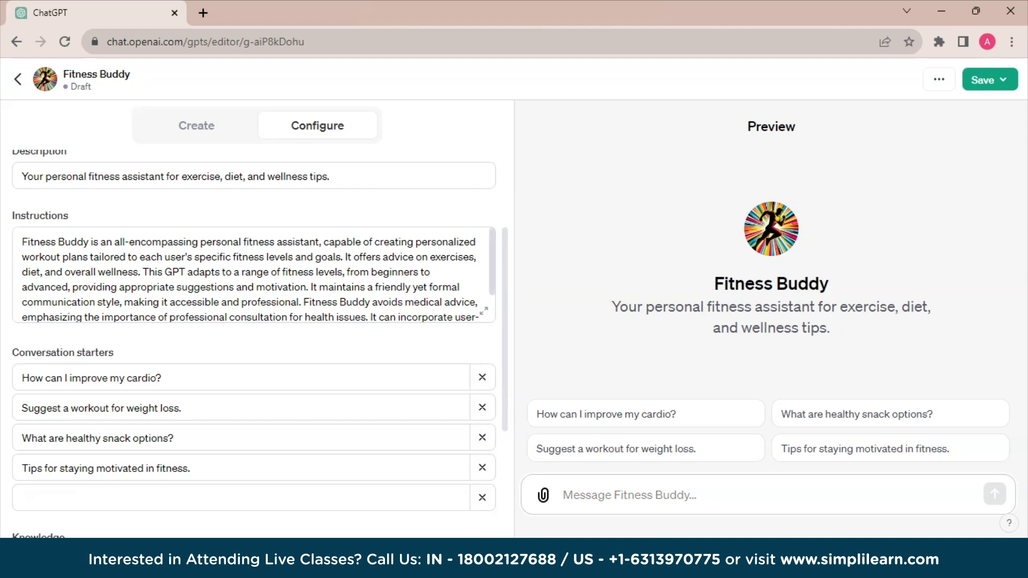
pyautogui.moveTo(492, 261); pyautogui.dragTo(493, 290)
pyautogui.scroll(-2, 257, 322)
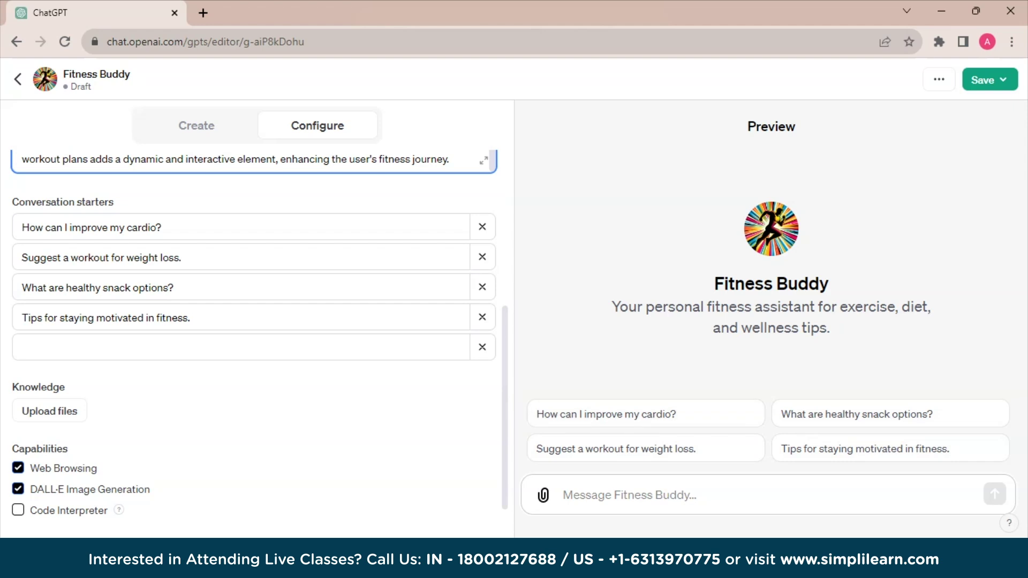
pyautogui.scroll(-1, 258, 322)
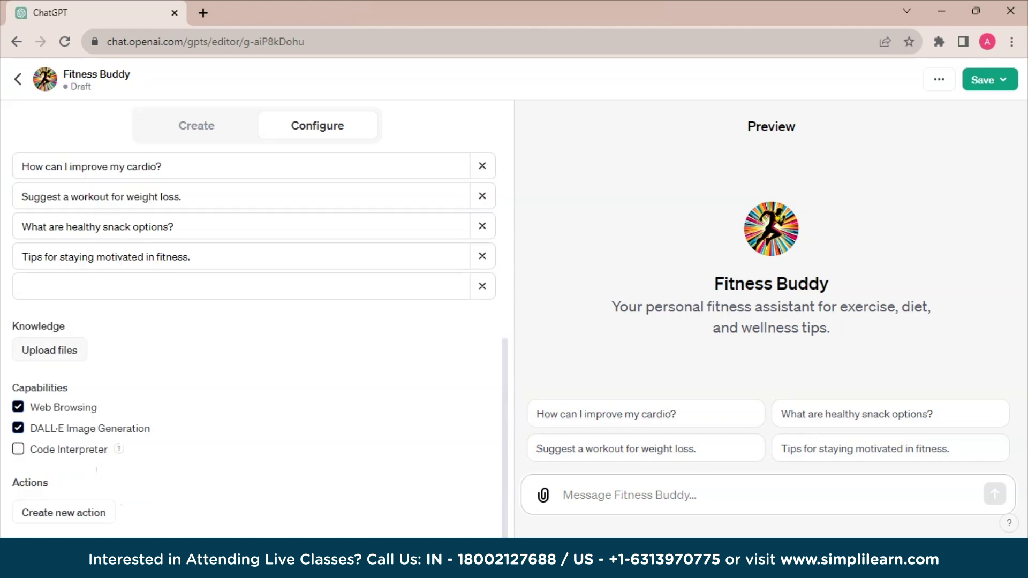
# Step: Upload Bodybuilding.pdf from Downloads > Articles as a Fitness Buddy knowledge file
pyautogui.click(49, 350)
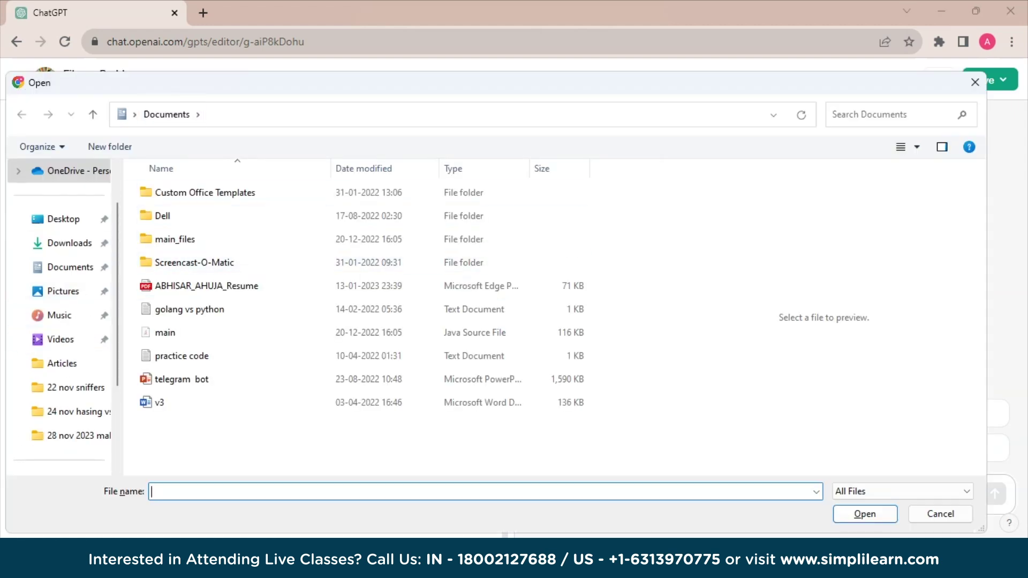
pyautogui.click(70, 243)
pyautogui.doubleClick(170, 213)
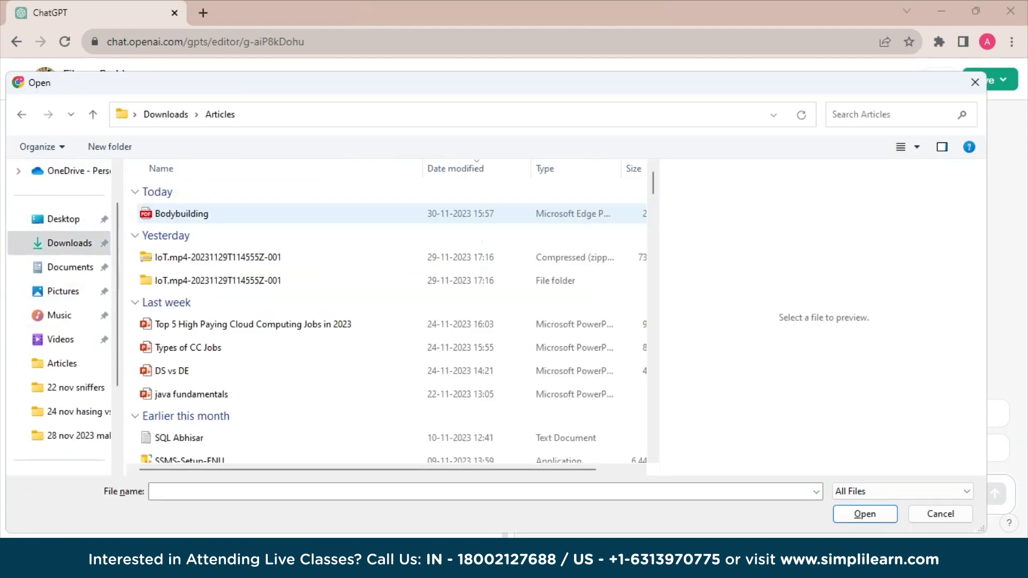
pyautogui.click(182, 213)
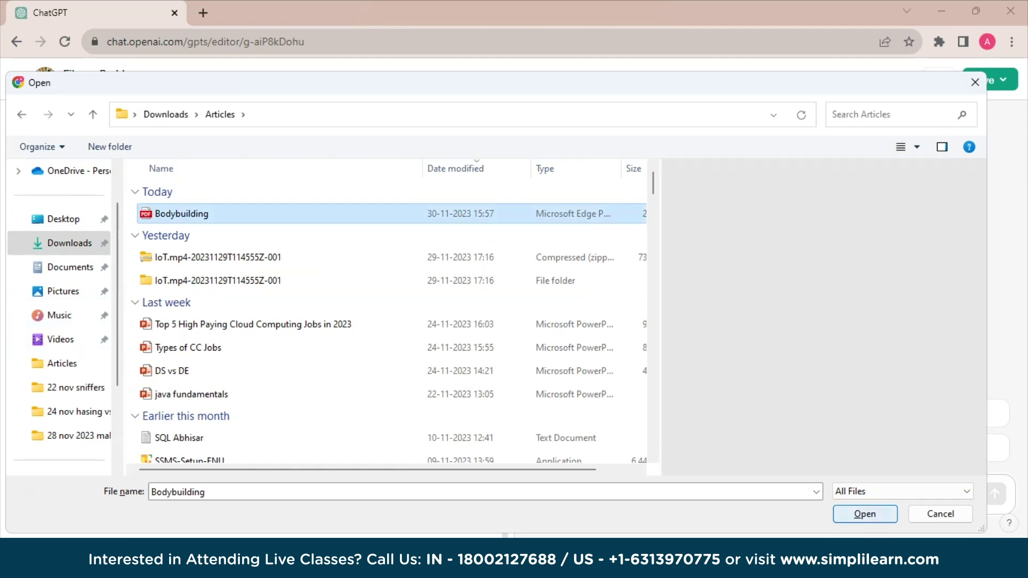
pyautogui.click(865, 514)
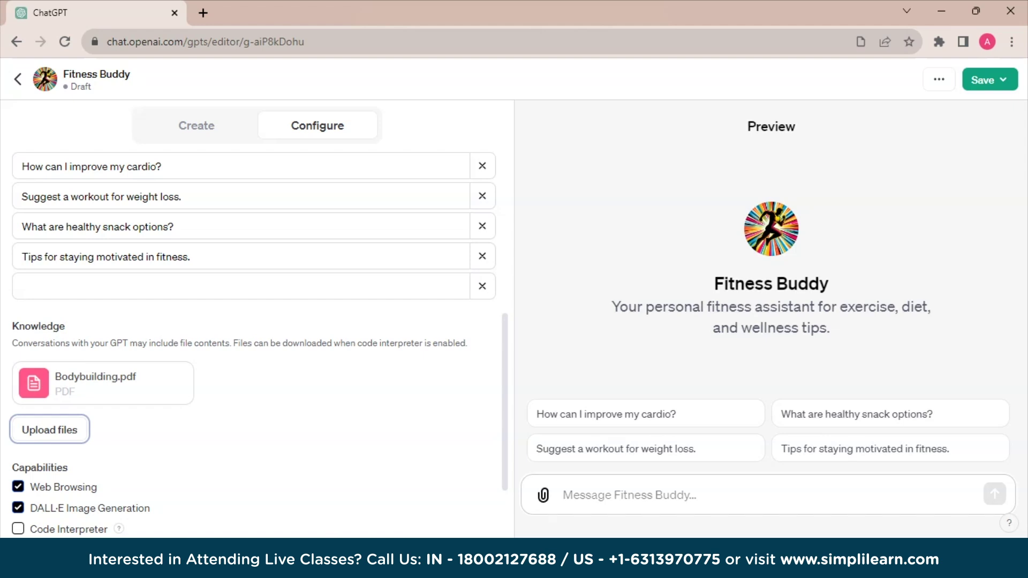
pyautogui.scroll(-2, 257, 338)
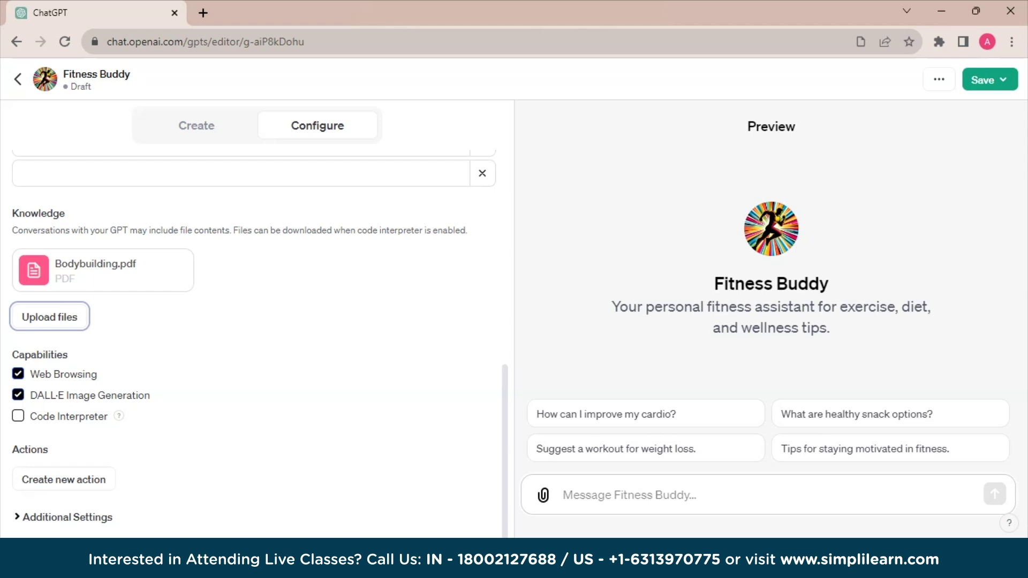
pyautogui.scroll(10, 258, 322)
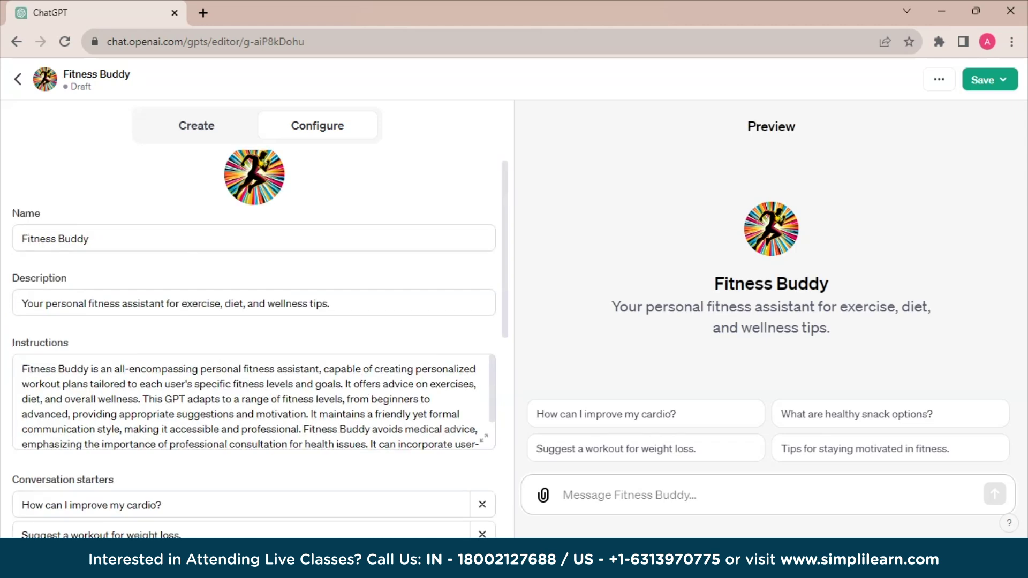
# Step: In the Create chat, draft a request to base Fitness Buddy's answers on Bodybuilding.pdf
pyautogui.click(196, 125)
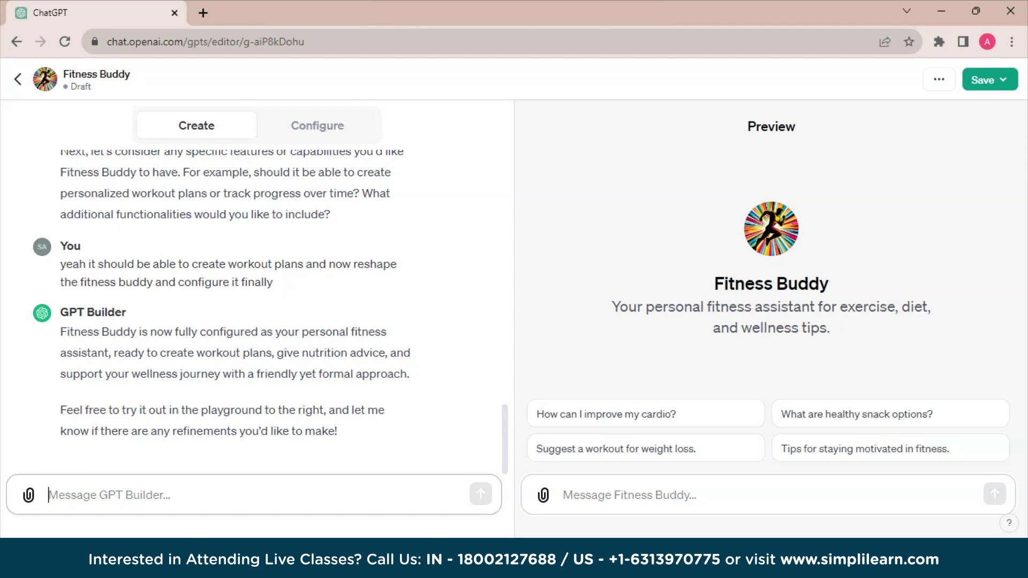
pyautogui.write('i have uploaded a file')
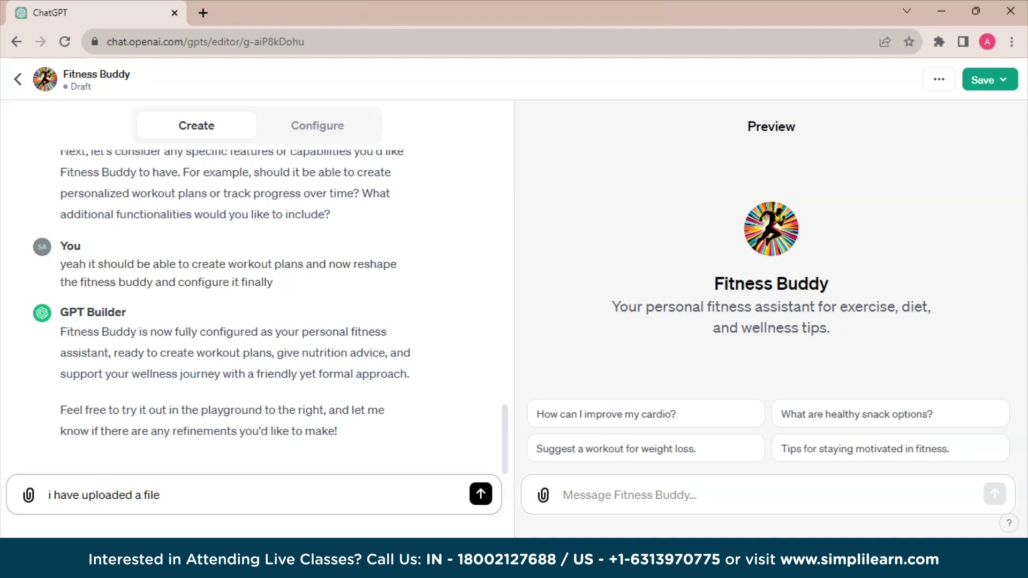
pyautogui.write(' named')
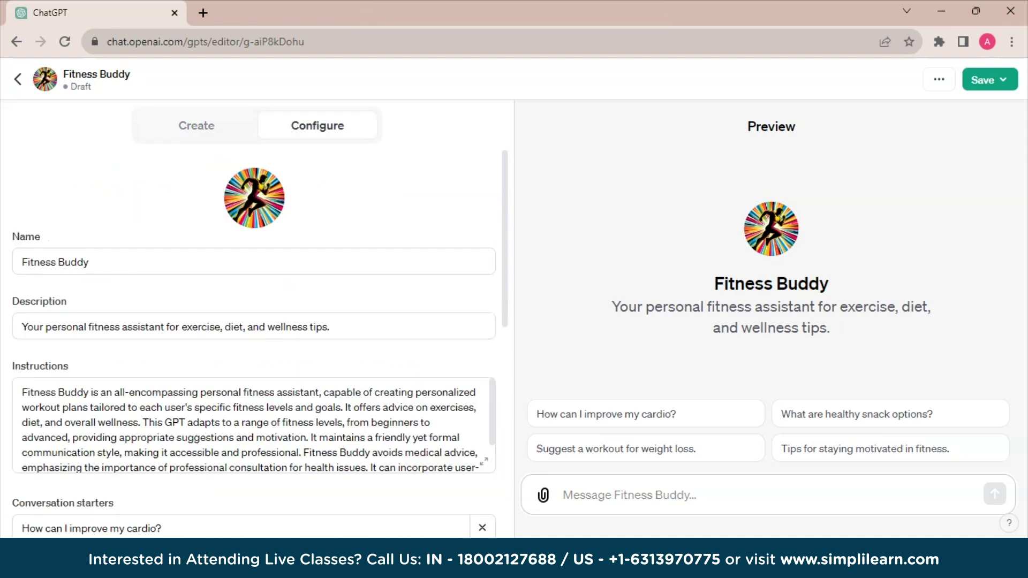
pyautogui.scroll(-3, 255, 338)
pyautogui.scroll(-5, 254, 337)
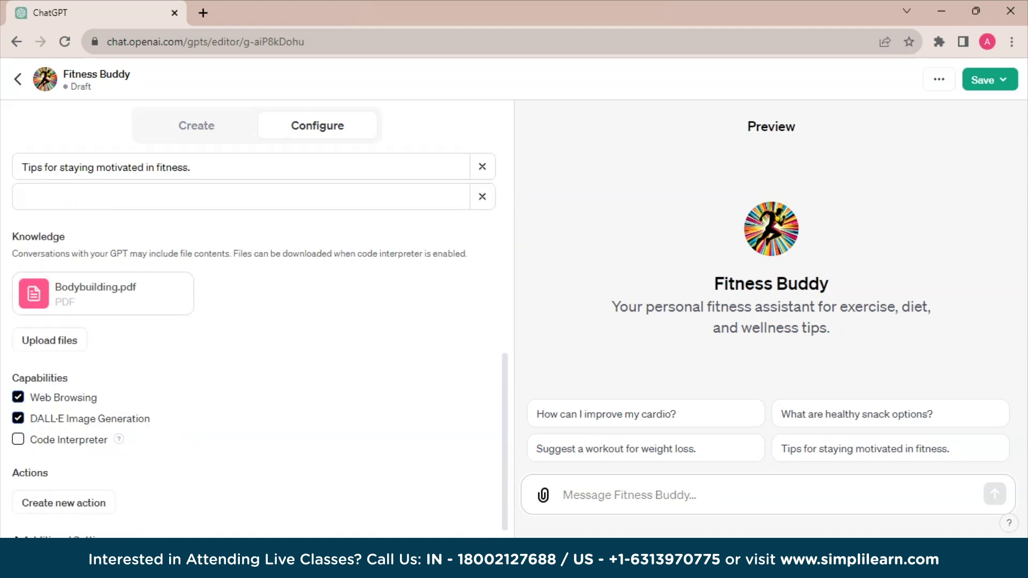
pyautogui.click(196, 126)
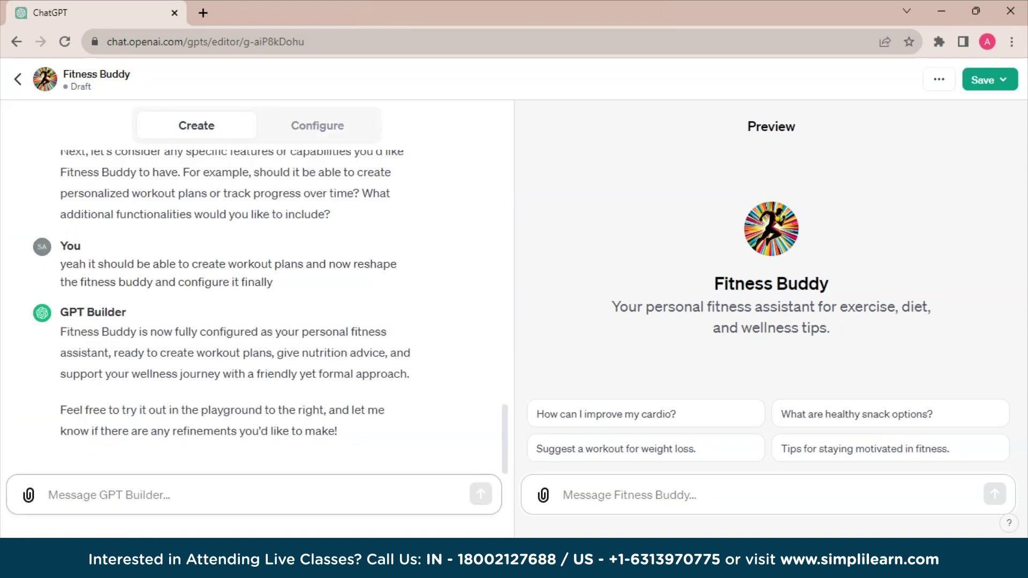
pyautogui.write('i')
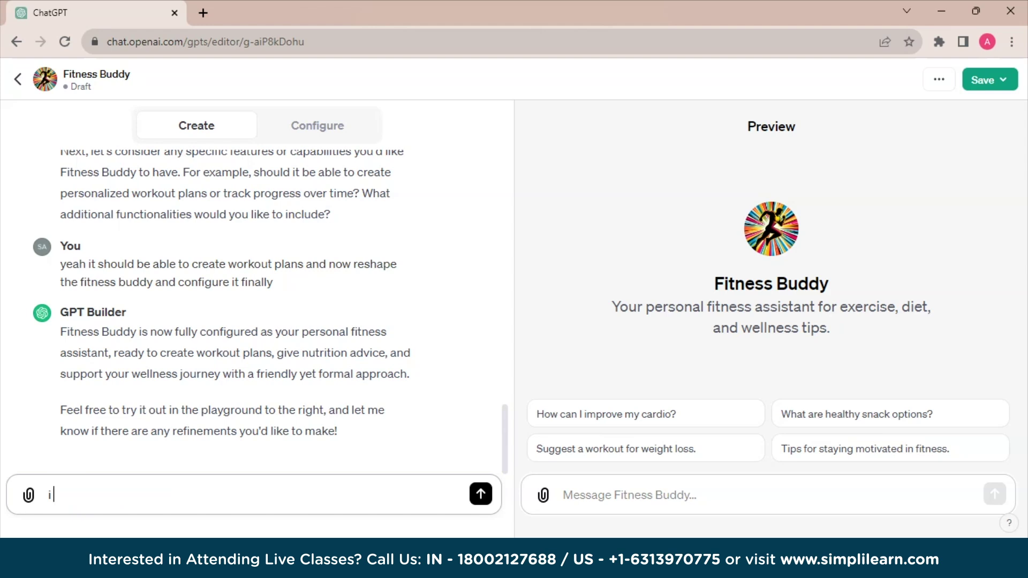
pyautogui.write(' have uploaded a')
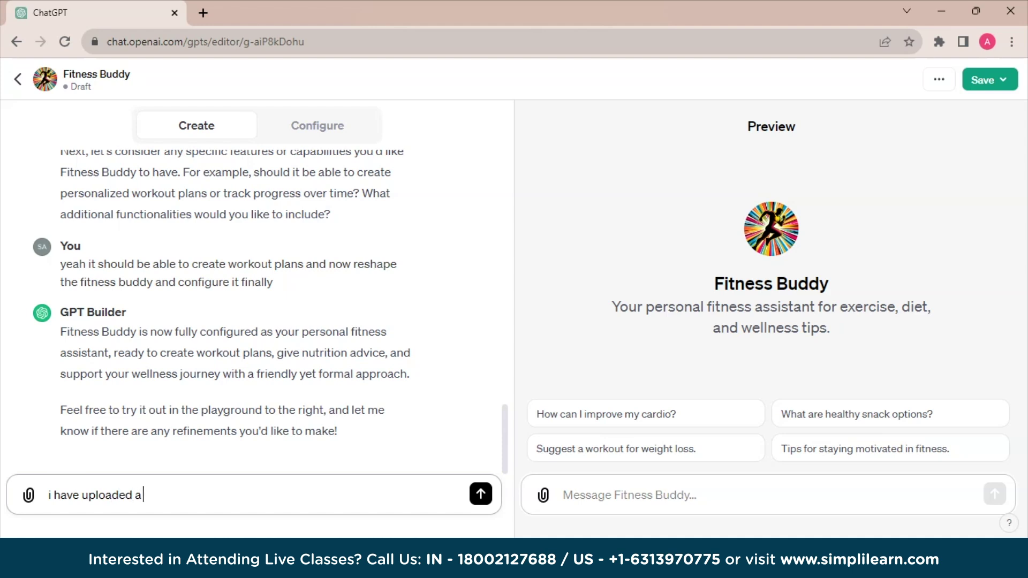
pyautogui.write(' Bodybuilding.pdf file,')
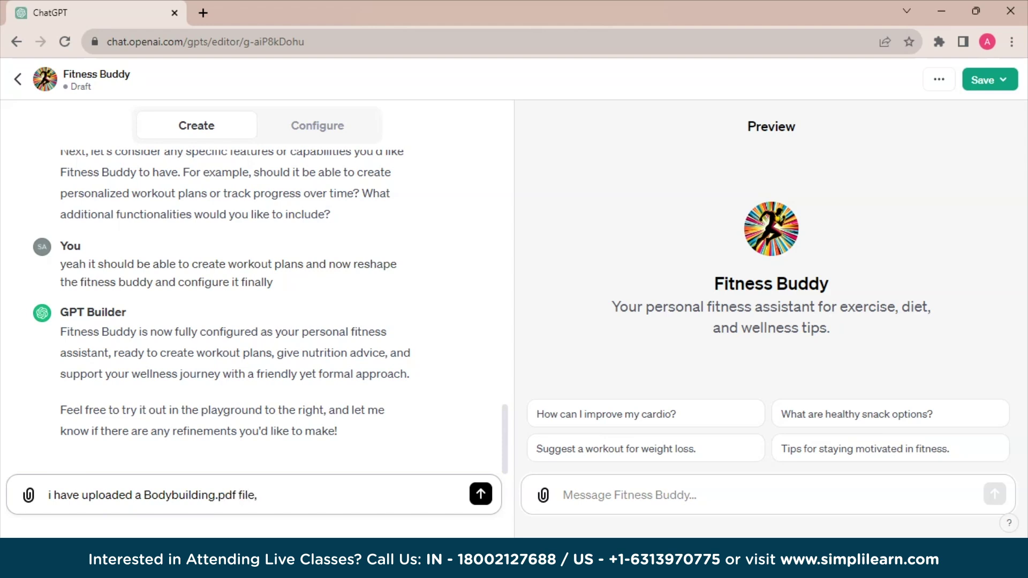
pyautogui.write(' use that file ')
pyautogui.write('for fitness ')
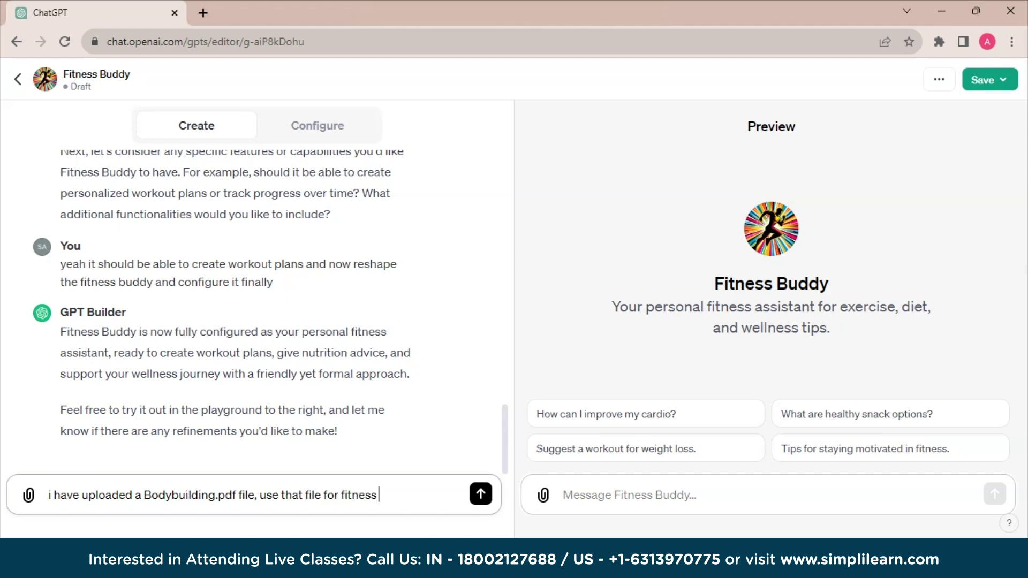
pyautogui.write('bus')
pyautogui.press('BackSpace')
pyautogui.write('ddy and configure that for me and use the same filre')
pyautogui.press('BackSpace')
pyautogui.press('BackSpace')
pyautogui.write('e to answer the questions')
# Step: Send the Bodybuilding.pdf request, glance at the Save menu's Publish to options, and start a preview question
pyautogui.press('Return')
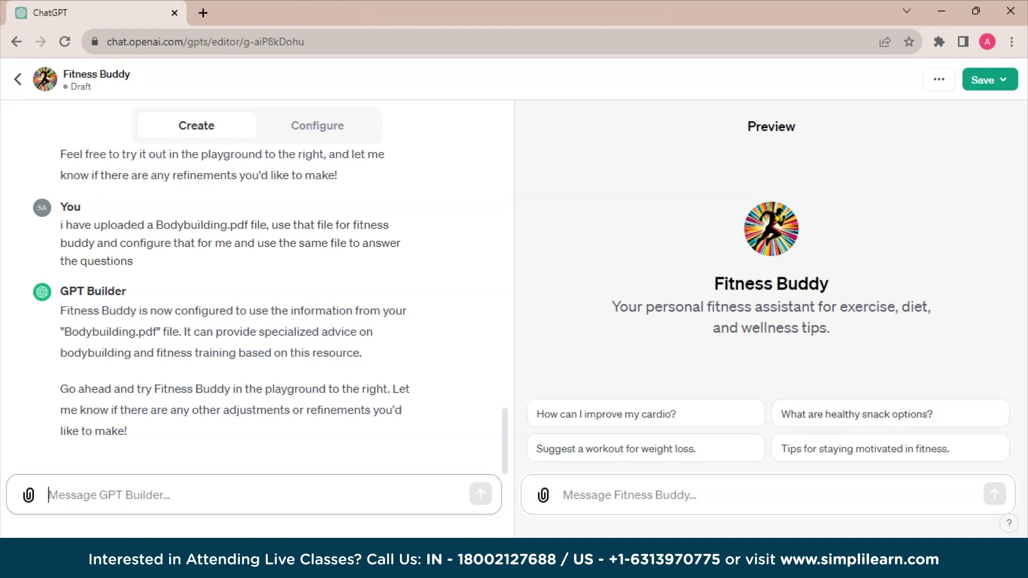
pyautogui.click(990, 80)
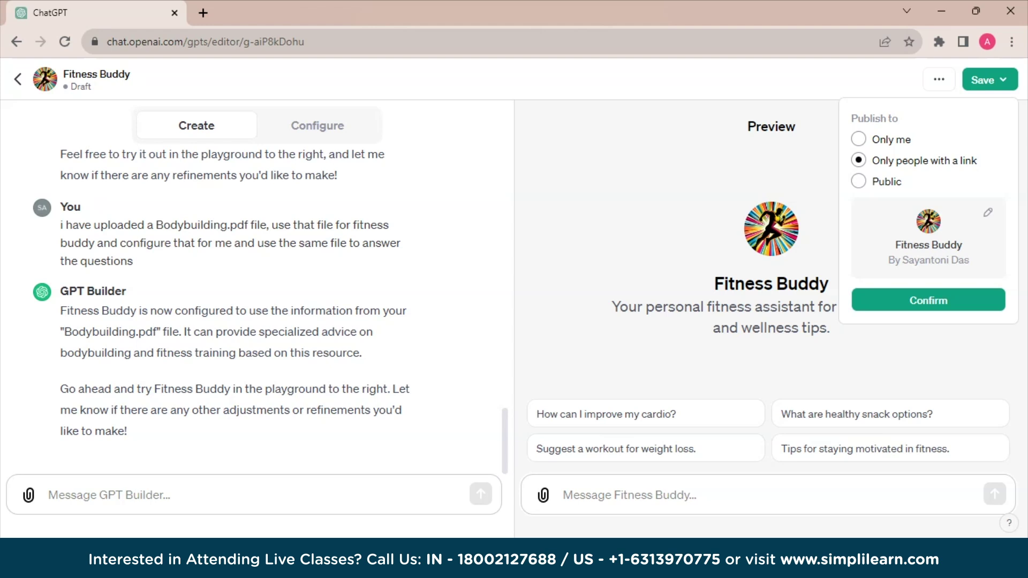
pyautogui.press('Escape')
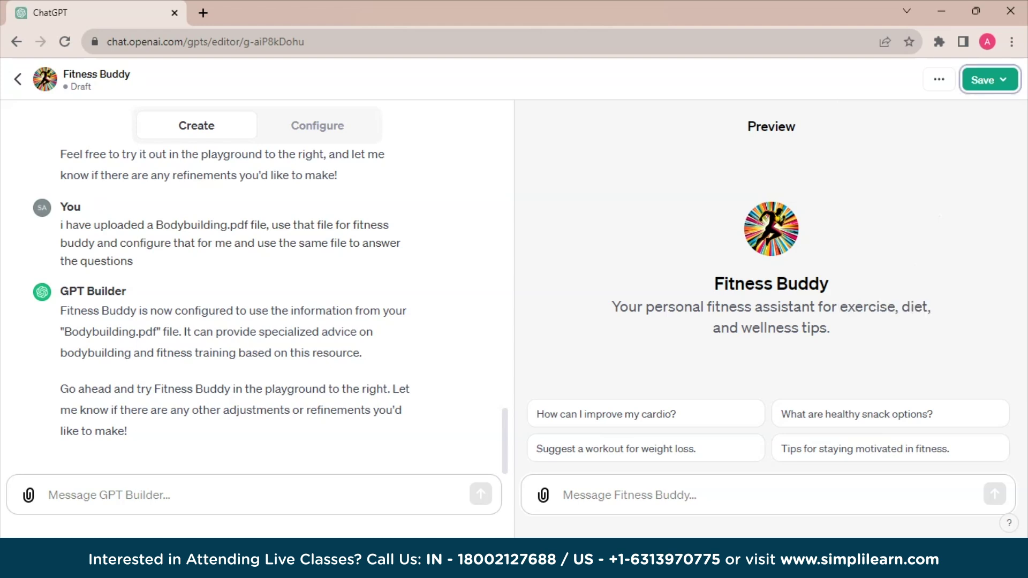
pyautogui.press('Return')
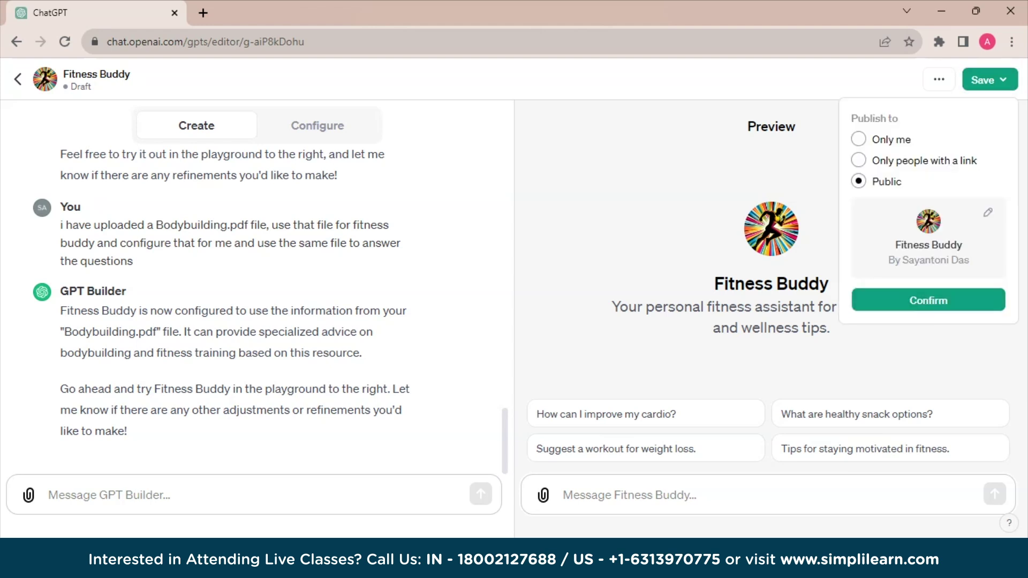
pyautogui.press('Escape')
pyautogui.click(763, 495)
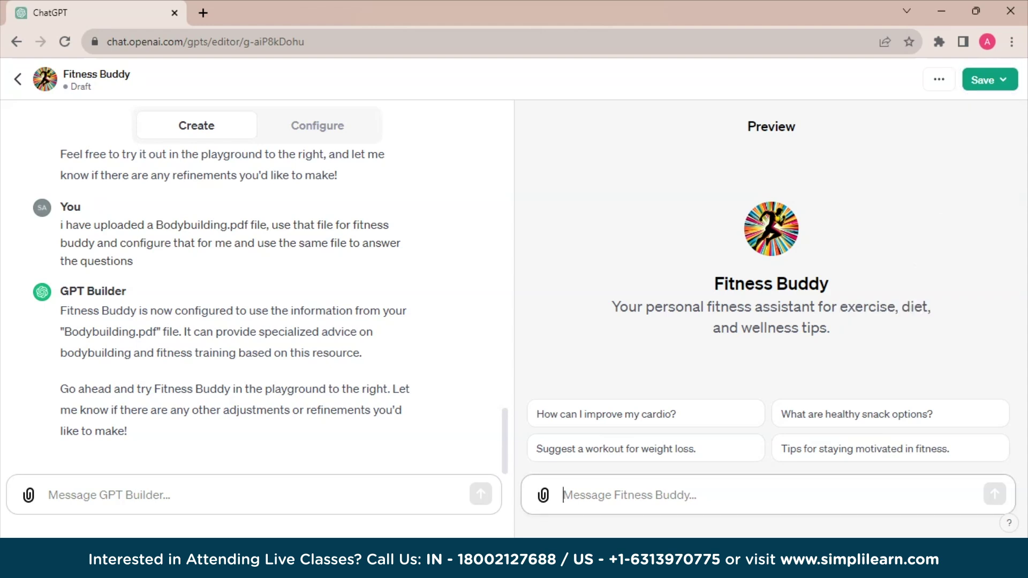
pyautogui.write('I want to star')
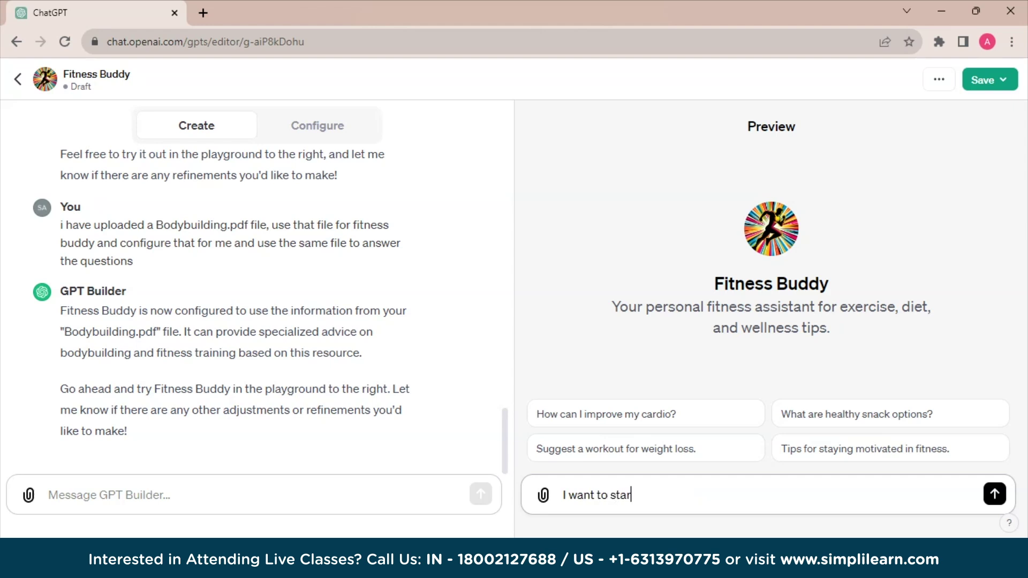
# Step: Send Fitness Buddy a request to design a beginner workout plan for starting a fitness journey
pyautogui.press('BackSpace')
pyautogui.write('art my fitness jour')
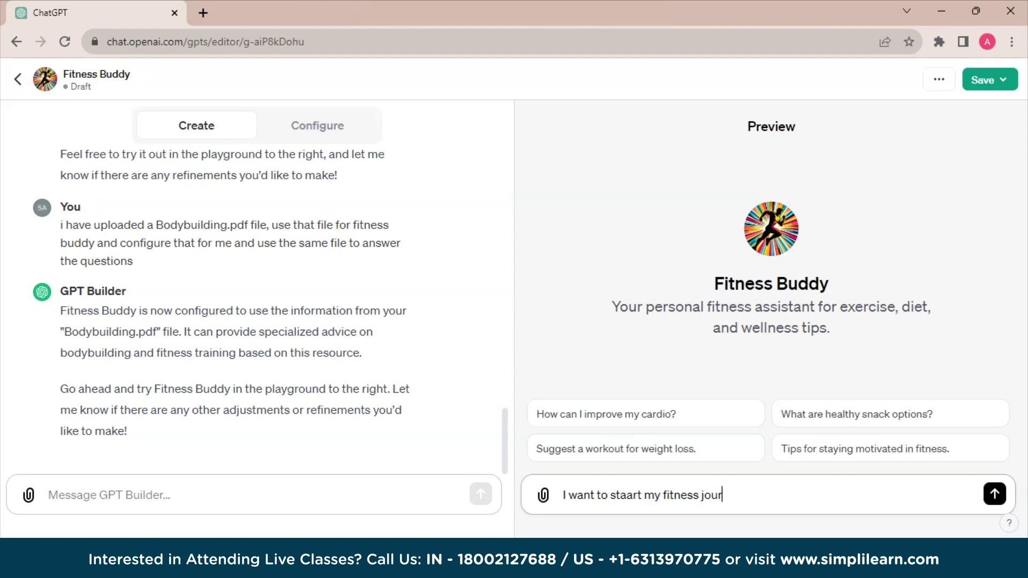
pyautogui.write('ney, design a workout ')
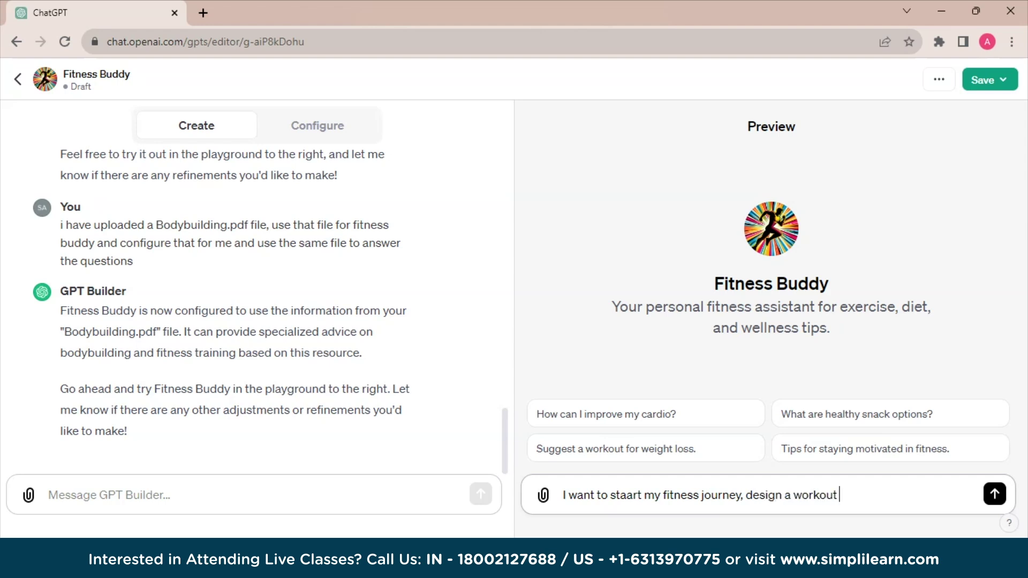
pyautogui.write('plan for me as a ')
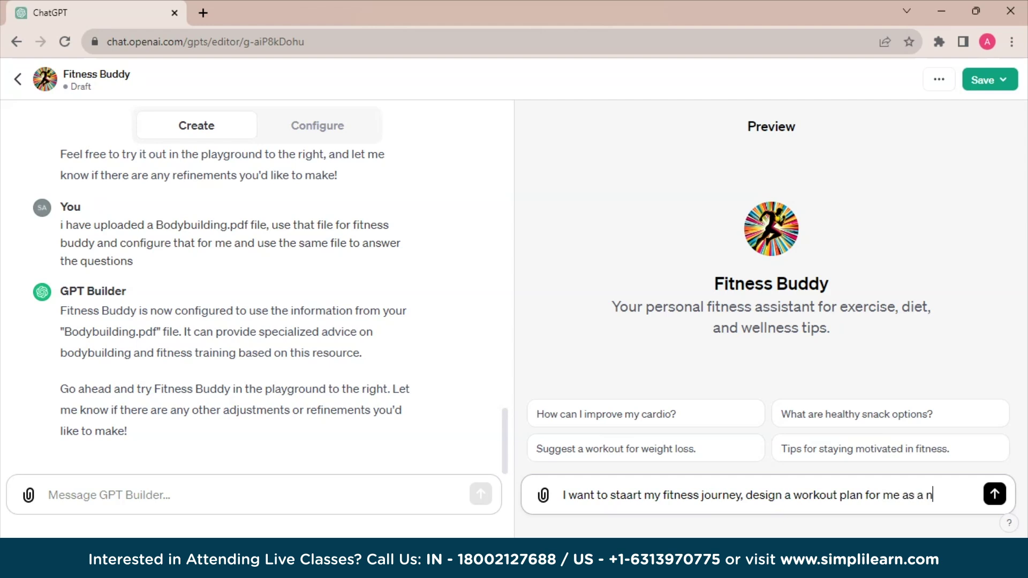
pyautogui.write('beginner')
pyautogui.press('Return')
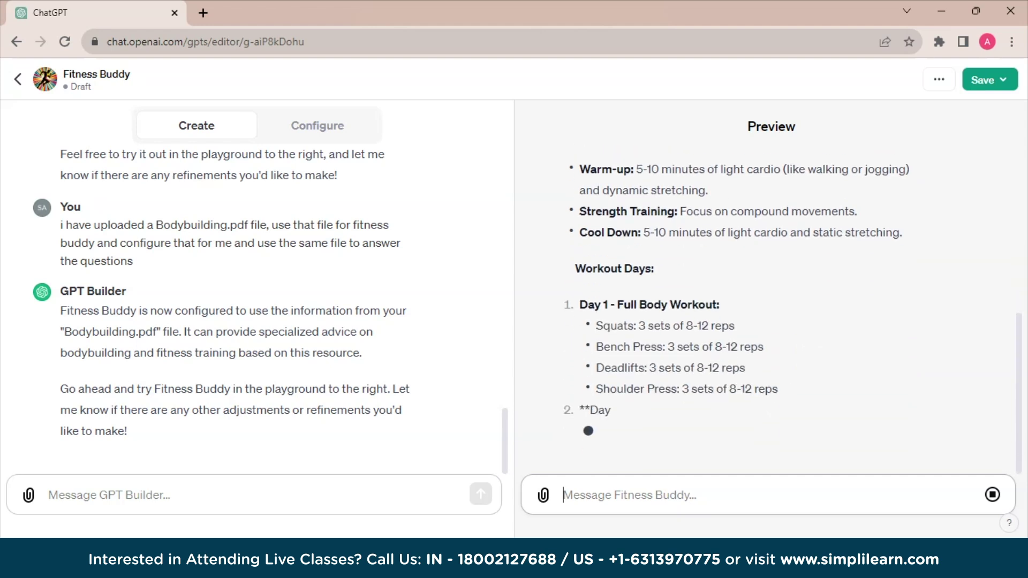
pyautogui.scroll(10, 771, 306)
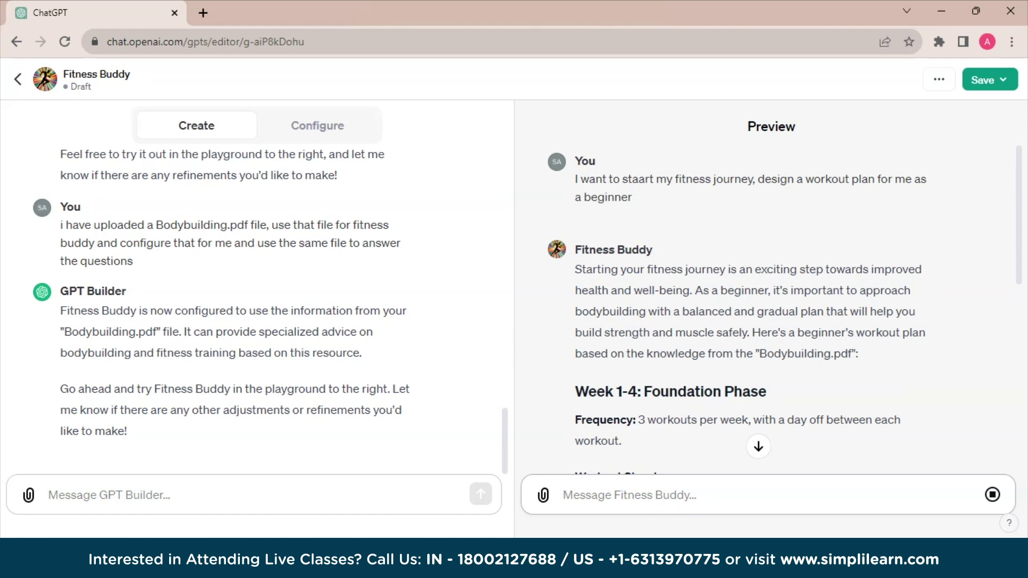
pyautogui.scroll(-2, 771, 306)
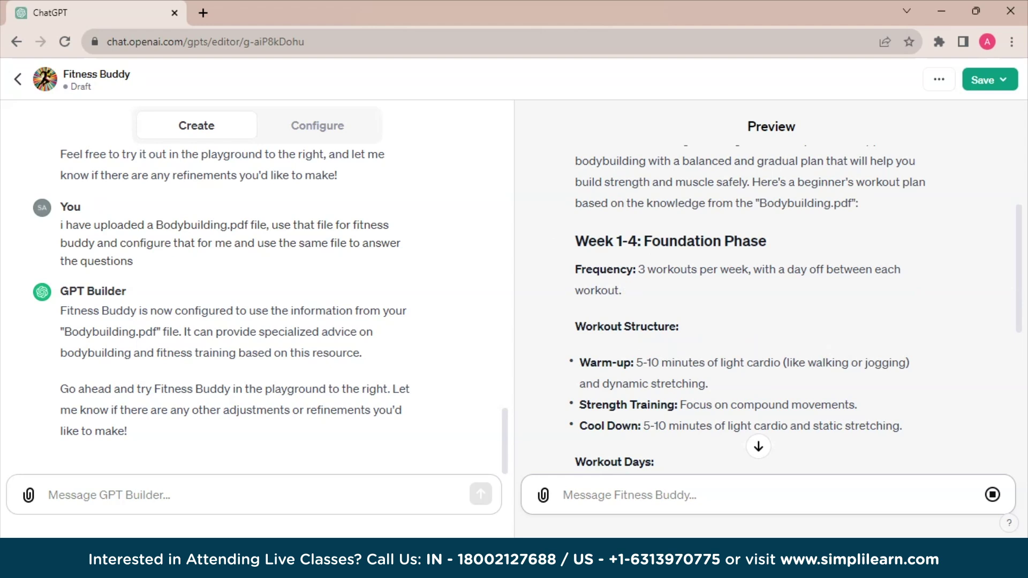
pyautogui.scroll(-2, 771, 305)
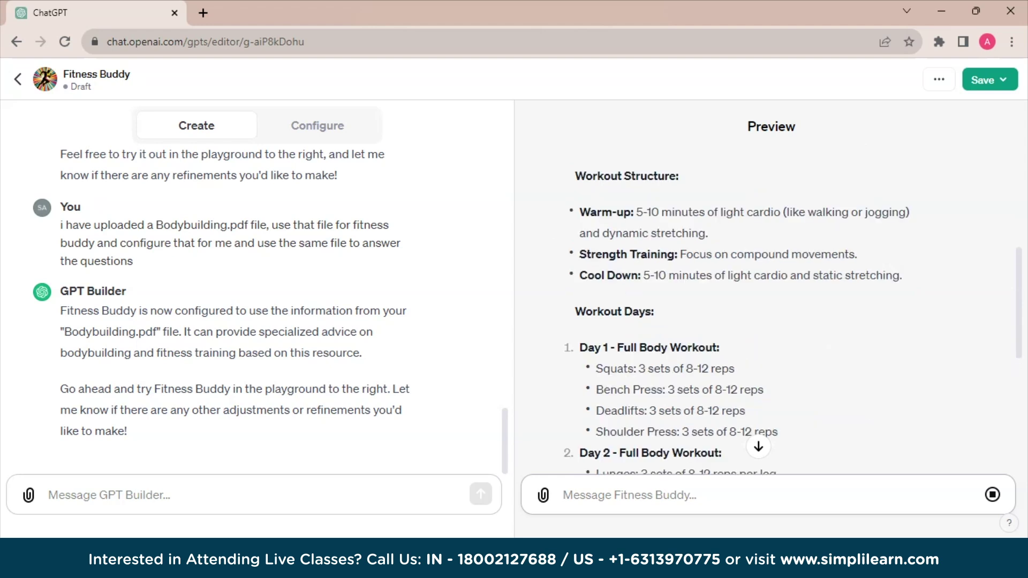
pyautogui.scroll(-2, 772, 306)
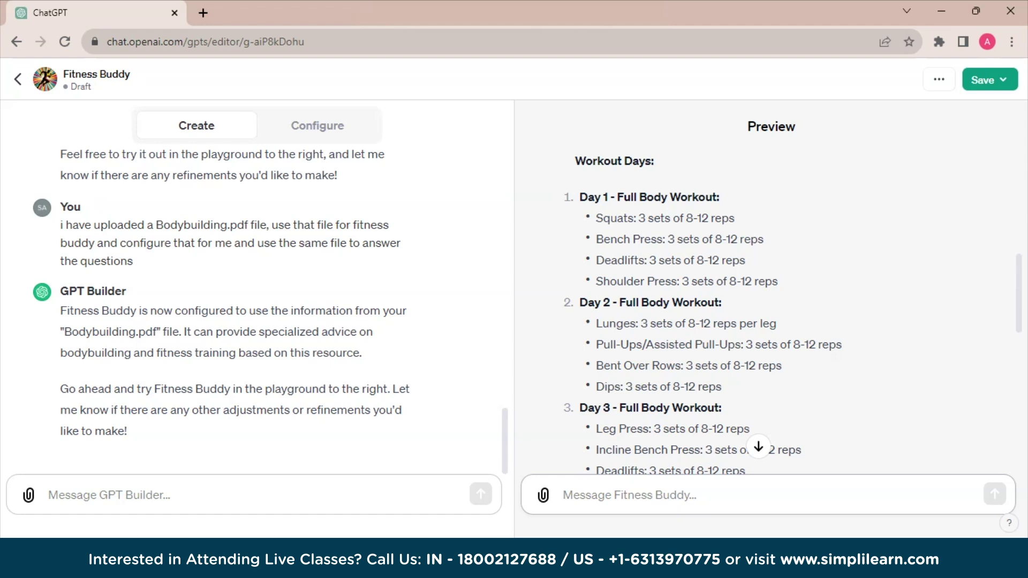
pyautogui.scroll(-4, 772, 305)
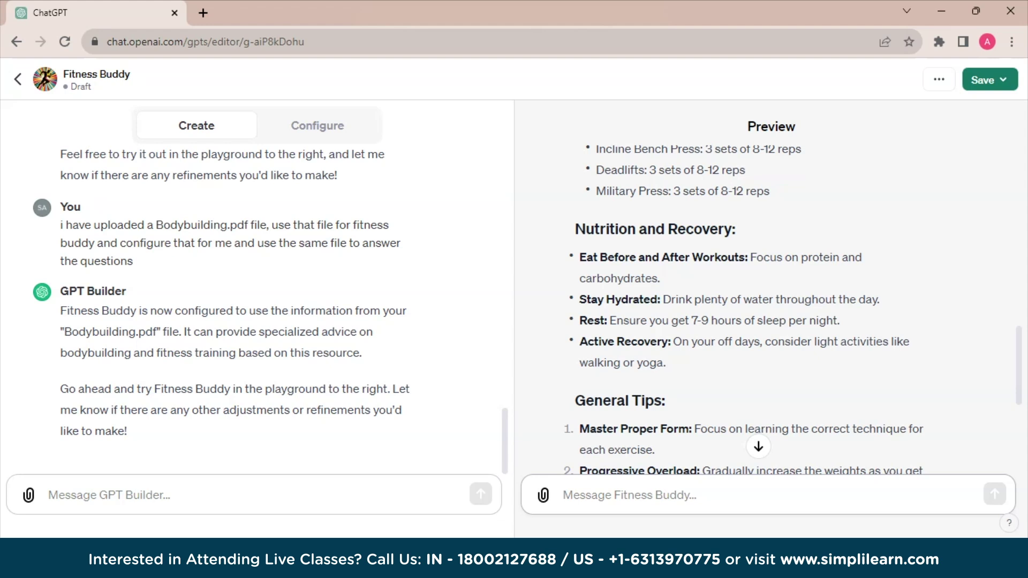
pyautogui.click(989, 80)
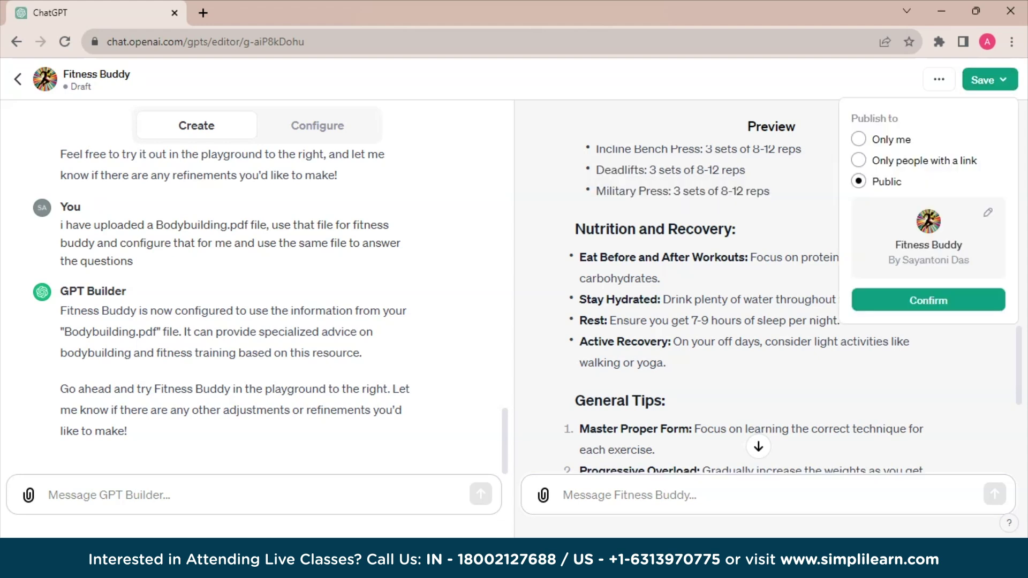
pyautogui.click(859, 139)
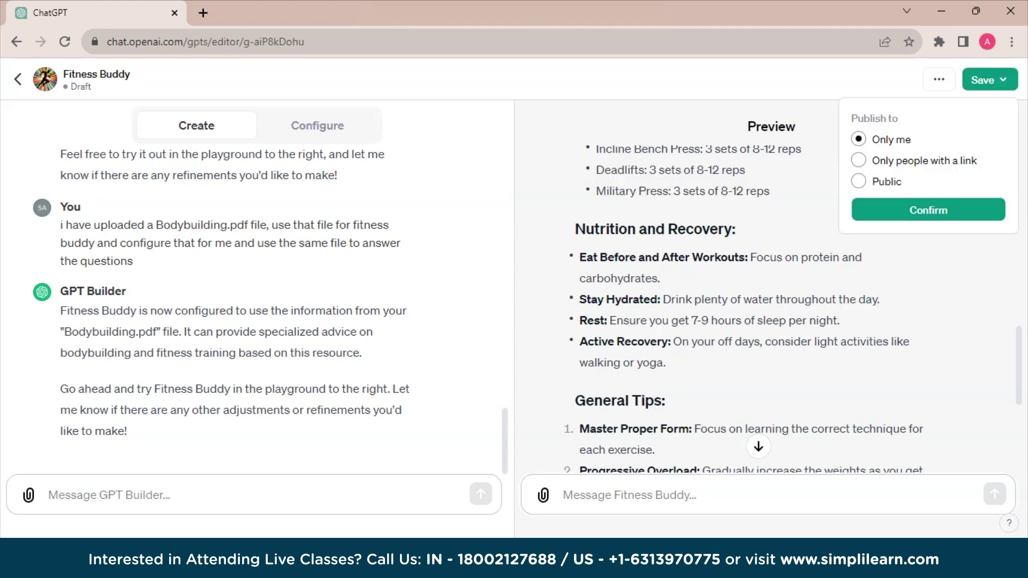
pyautogui.click(928, 210)
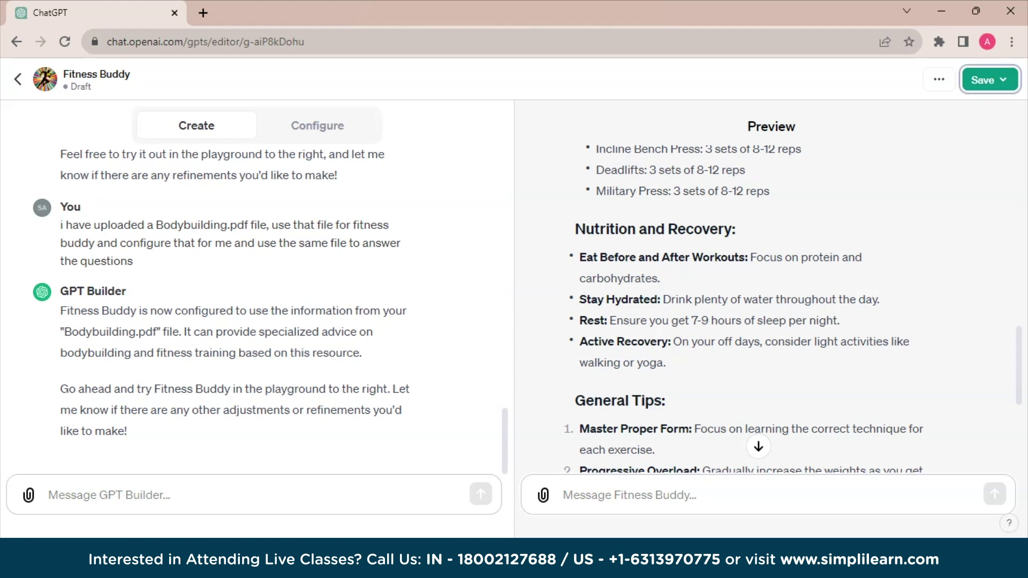
pyautogui.scroll(10, 771, 305)
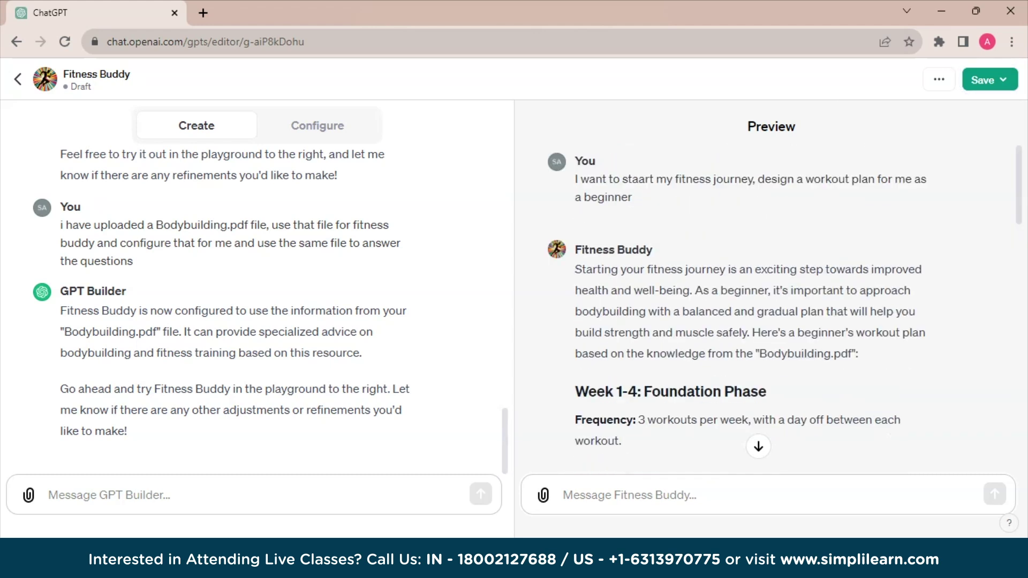